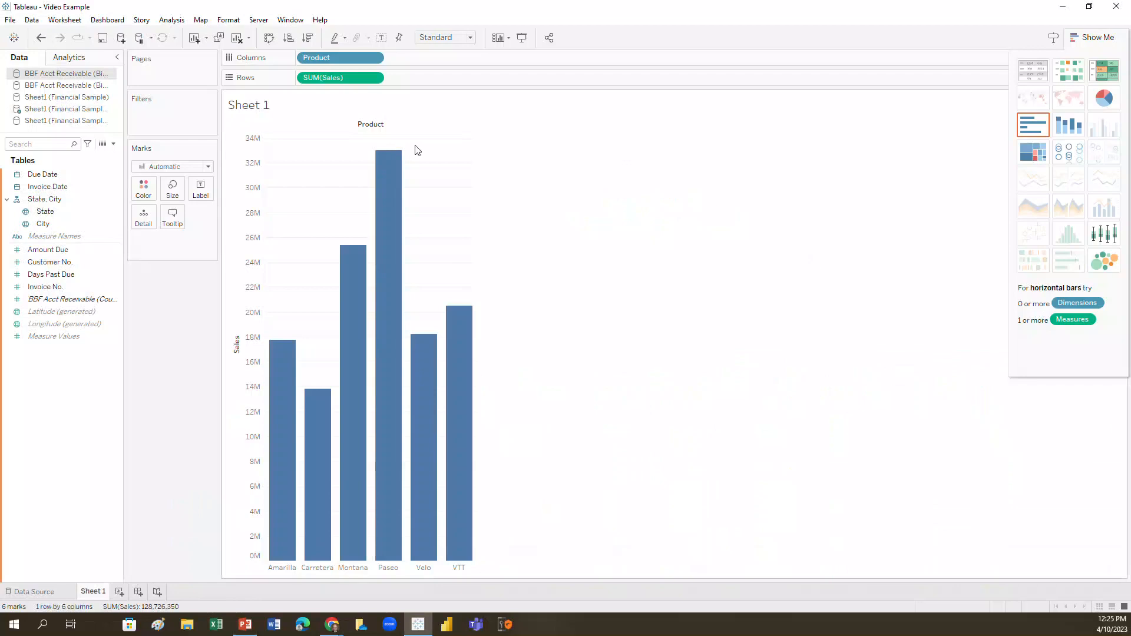
Clear the sheet by removing SUM(Sales) from the rows and Product from the columns.
{"action": "left_click_drag", "start_coordinate": [311, 84], "coordinate": [62, 263]}
{"action": "left_click_drag", "start_coordinate": [315, 57], "coordinate": [63, 161]}
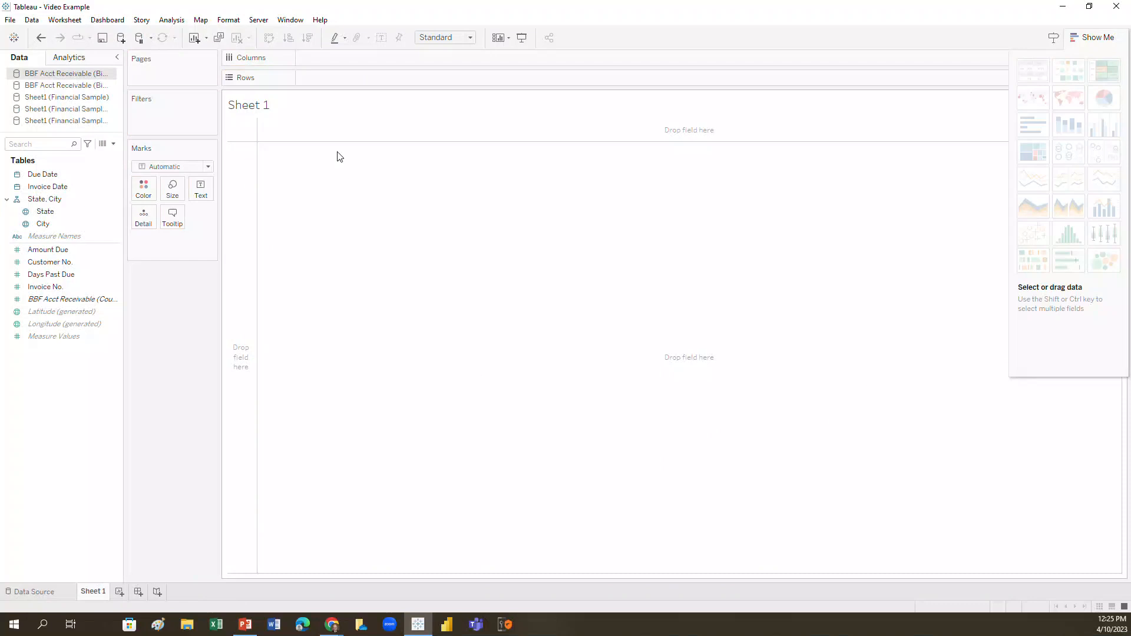
{"action": "left_click", "coordinate": [33, 20]}
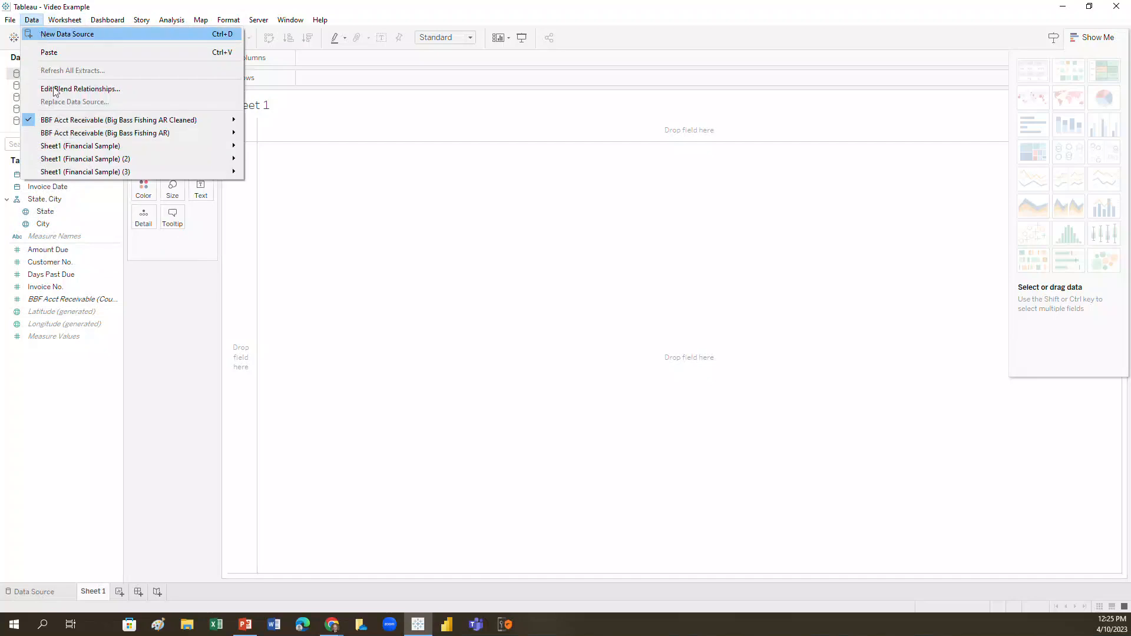
{"action": "left_click", "coordinate": [66, 398]}
{"action": "left_click", "coordinate": [81, 189]}
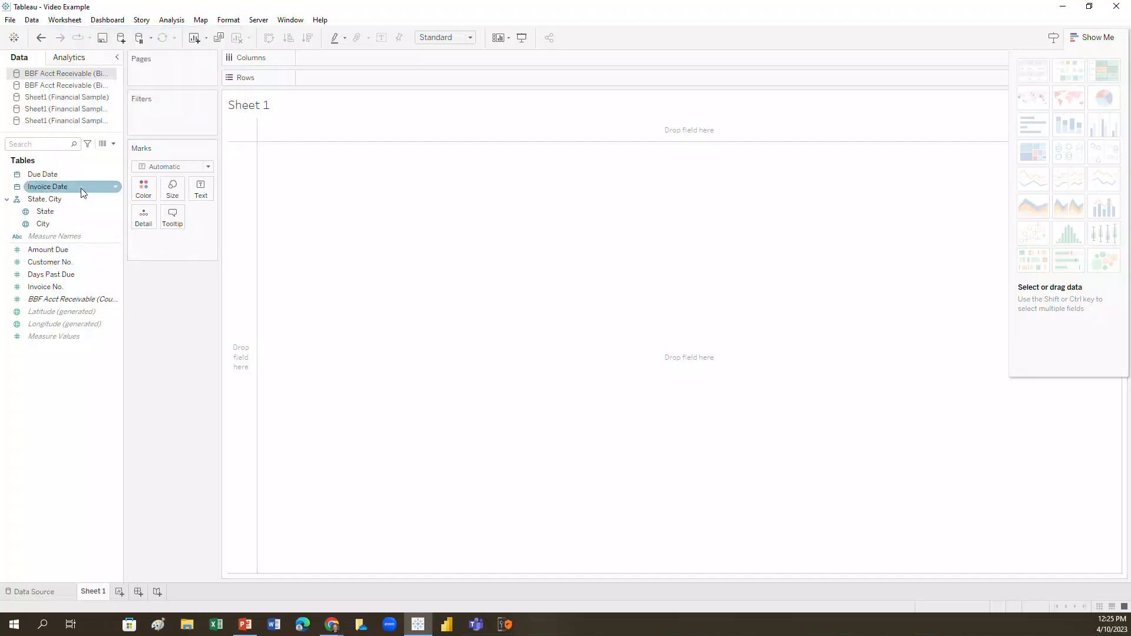
{"action": "left_click_drag", "start_coordinate": [81, 190], "coordinate": [395, 163]}
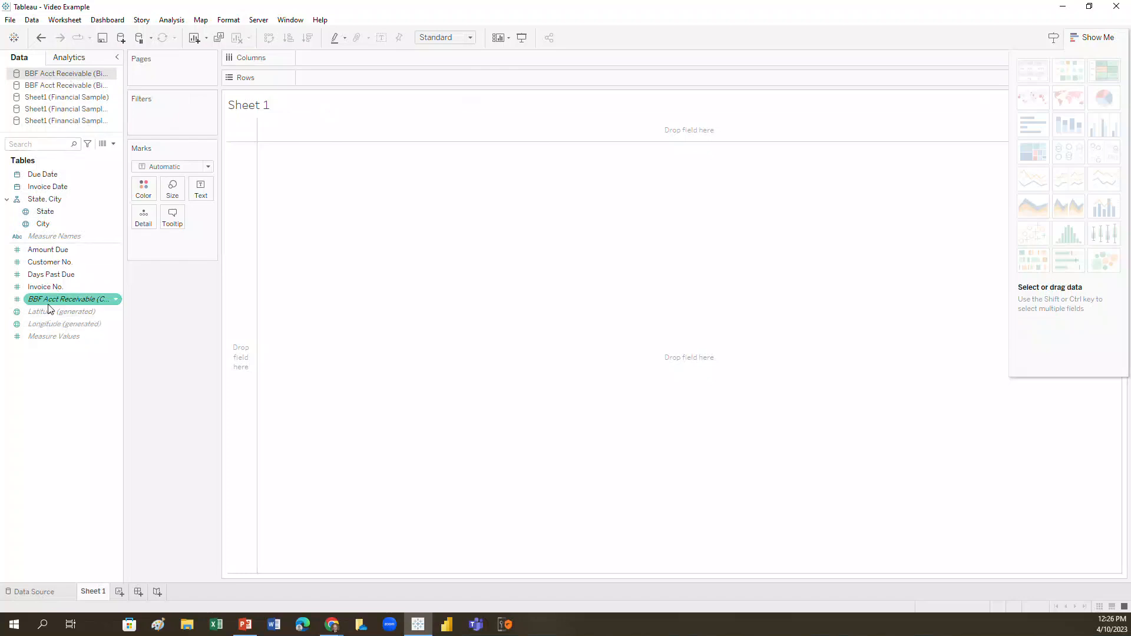
Convert the Customer No. and Invoice No. fields from measures to dimensions.
{"action": "mouse_move", "coordinate": [50, 308]}
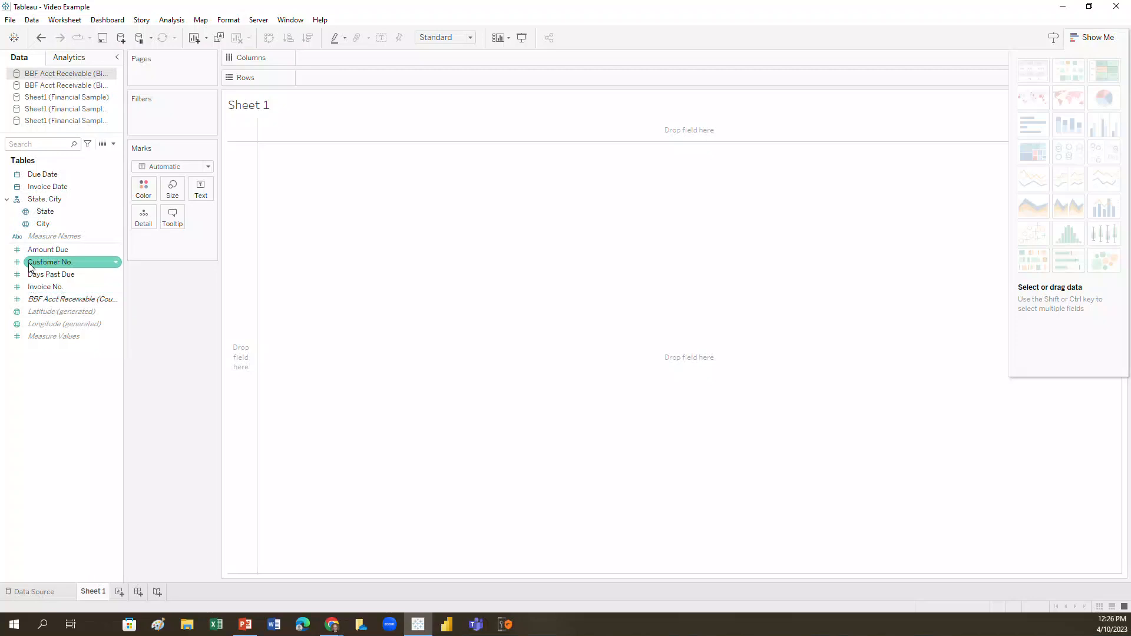
{"action": "left_click_drag", "start_coordinate": [30, 267], "coordinate": [31, 180]}
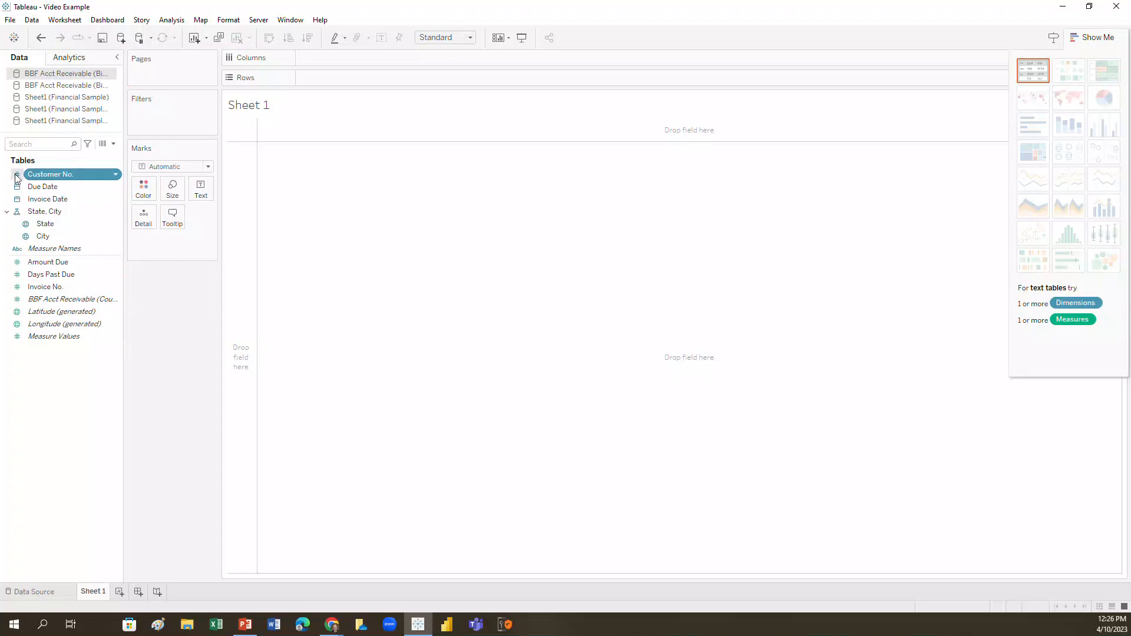
{"action": "left_click", "coordinate": [116, 175]}
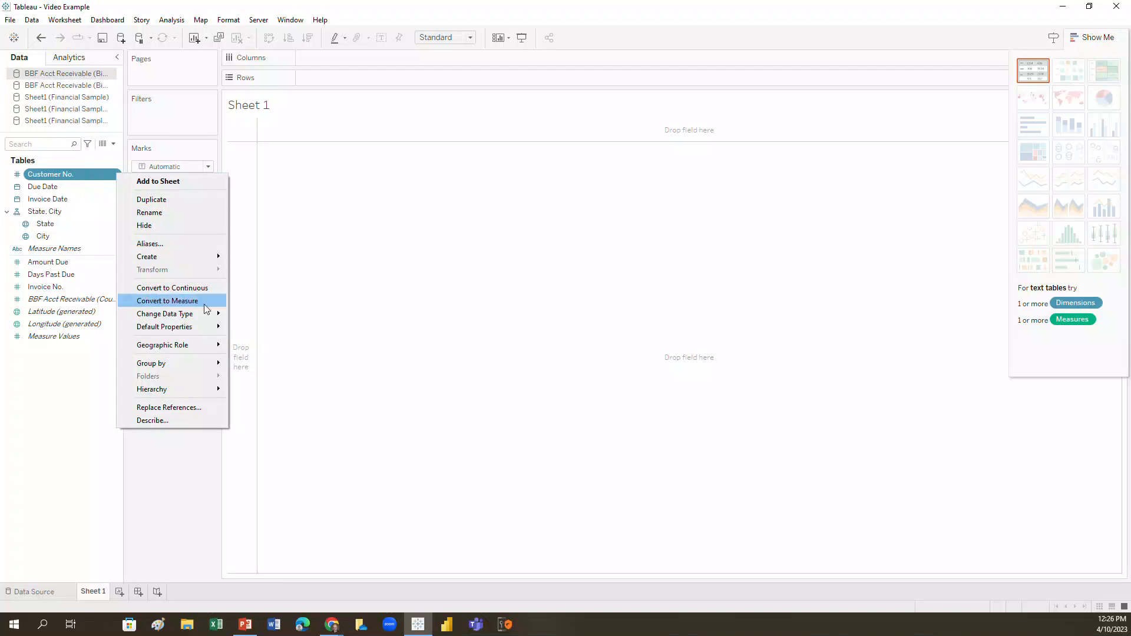
{"action": "mouse_move", "coordinate": [218, 316]}
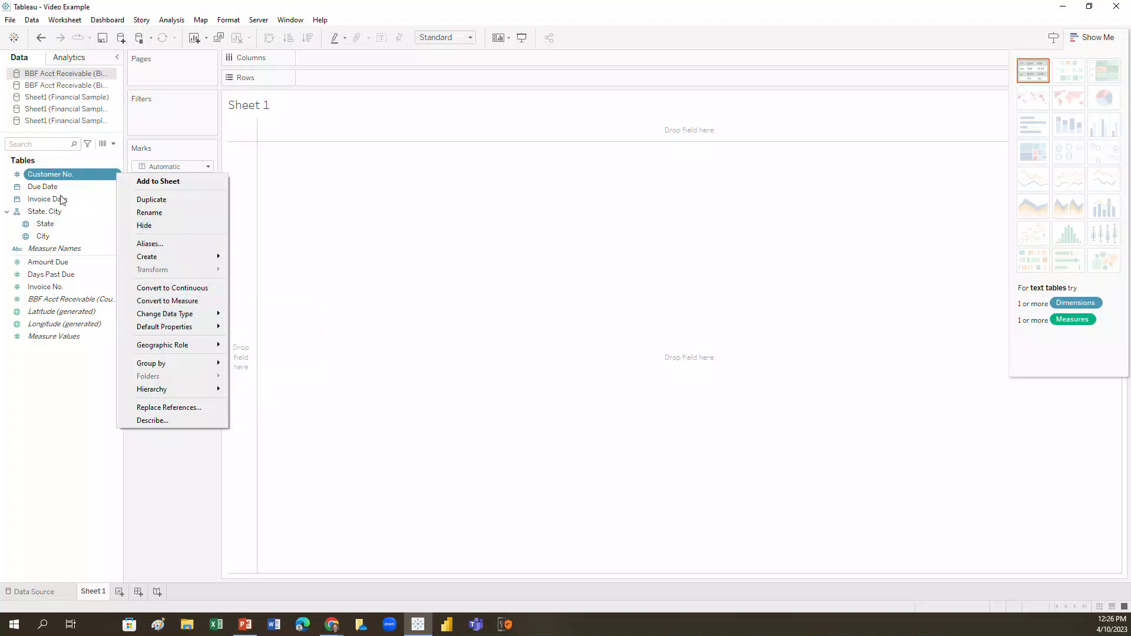
{"action": "left_click", "coordinate": [93, 210]}
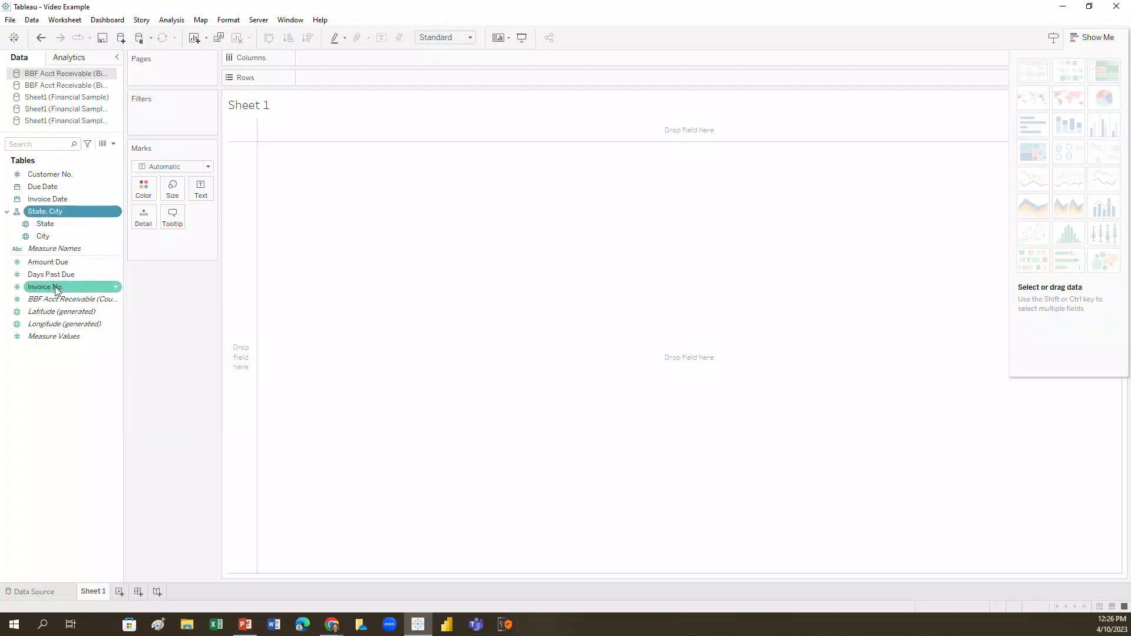
{"action": "left_click_drag", "start_coordinate": [57, 290], "coordinate": [57, 205]}
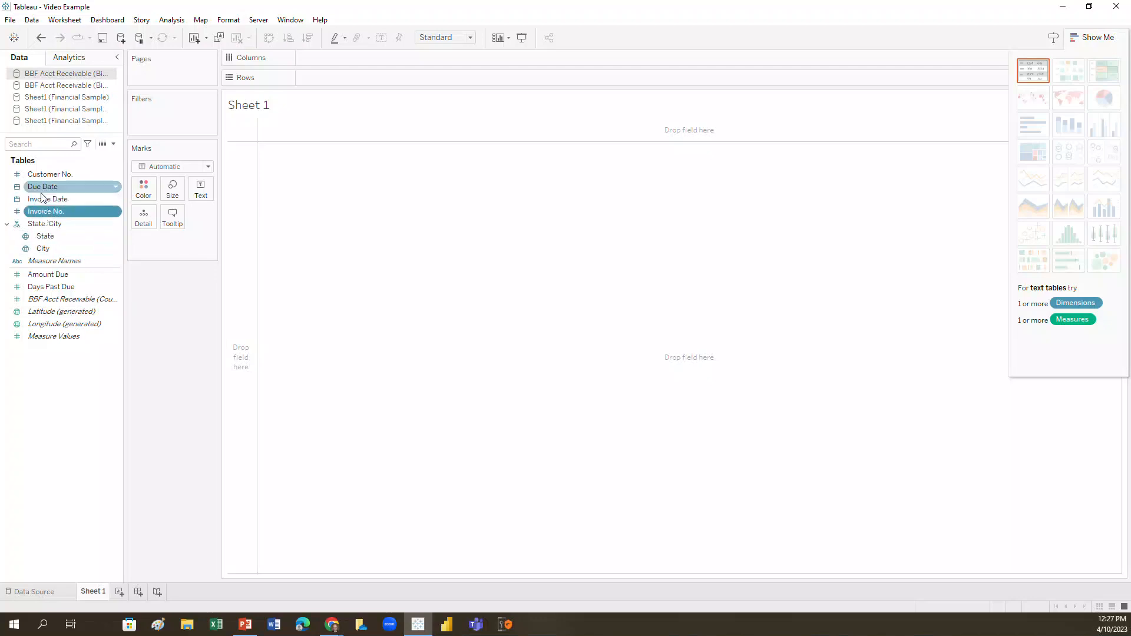
Build a bar chart with Customer No. as columns and the sum of Amount Due as rows.
{"action": "left_click_drag", "start_coordinate": [40, 178], "coordinate": [318, 59]}
{"action": "left_click_drag", "start_coordinate": [47, 274], "coordinate": [366, 76]}
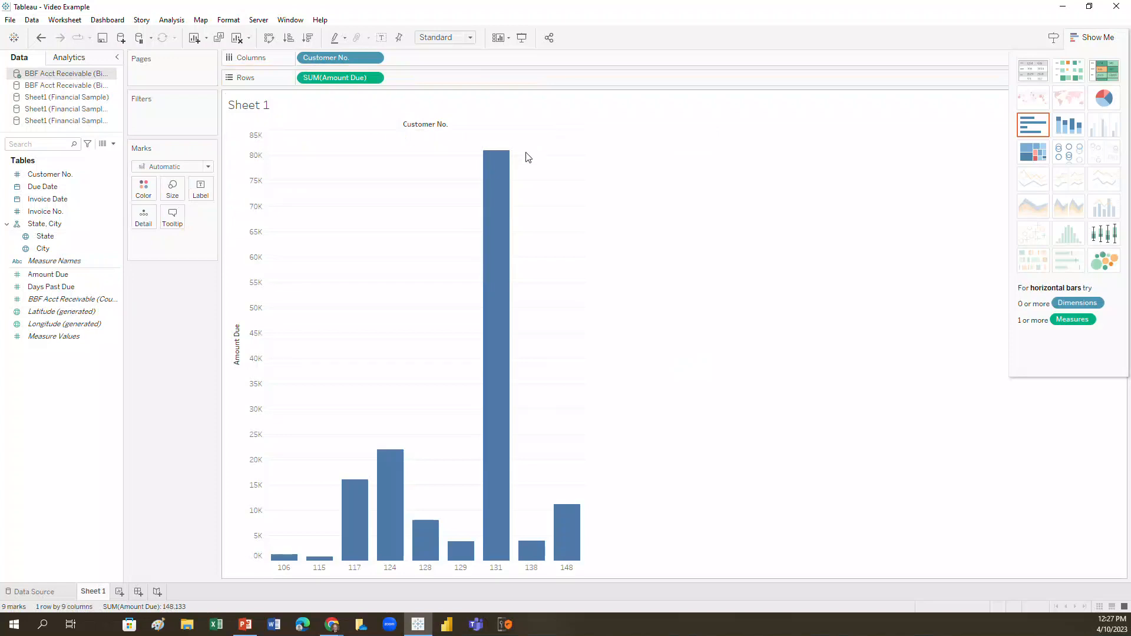
{"action": "mouse_move", "coordinate": [505, 168]}
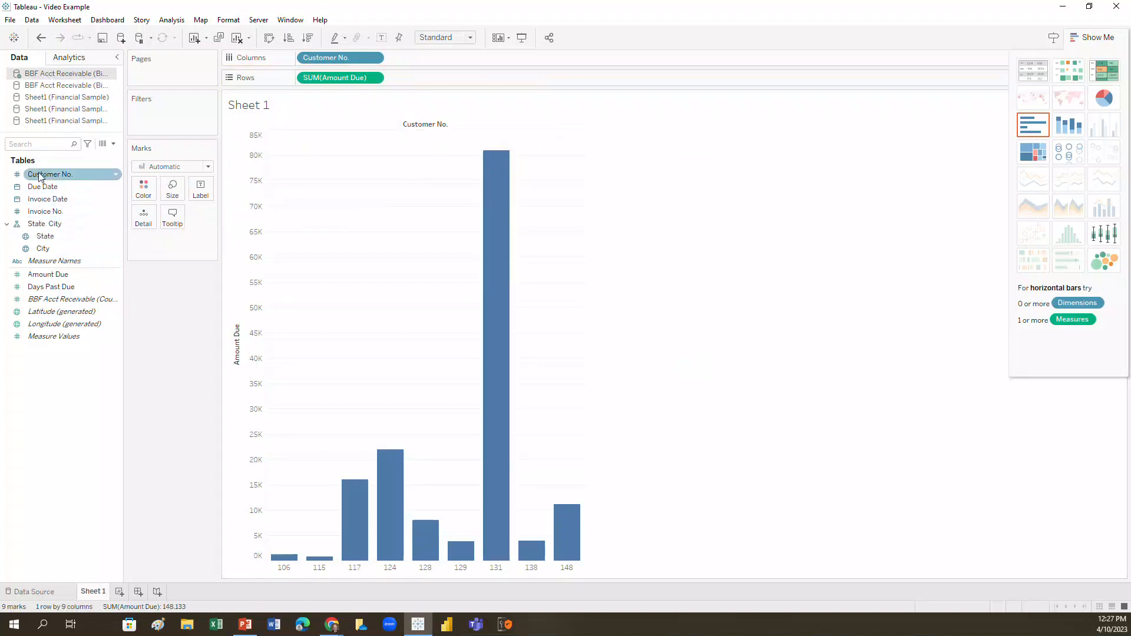
Label the bars with Amount Due and color them by Customer No.
{"action": "left_click_drag", "start_coordinate": [51, 274], "coordinate": [203, 192]}
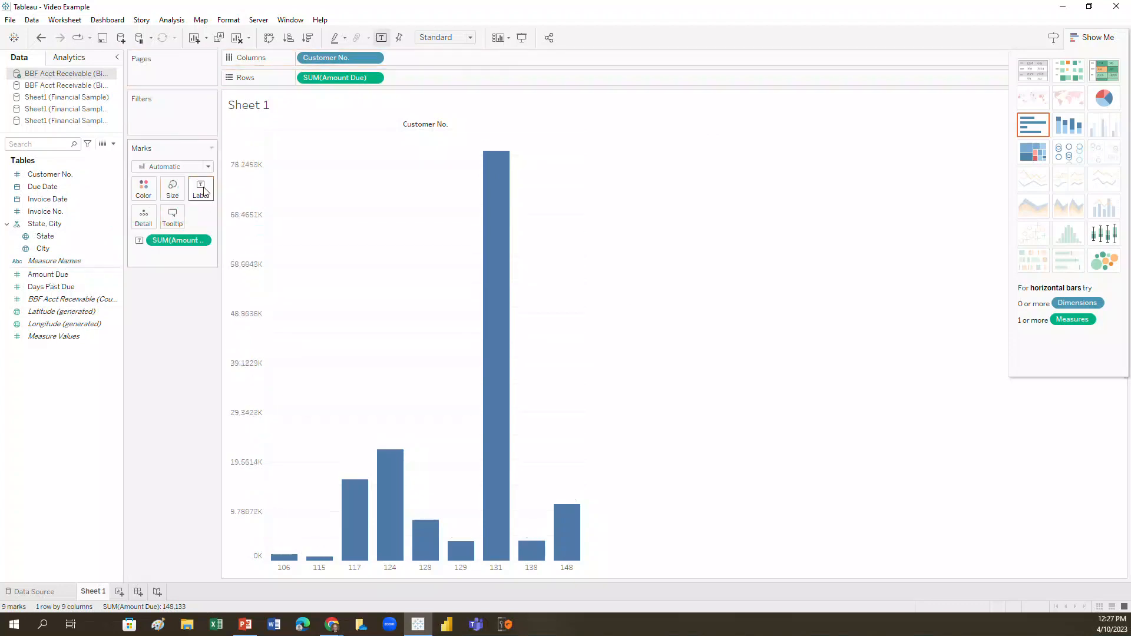
{"action": "mouse_move", "coordinate": [495, 202]}
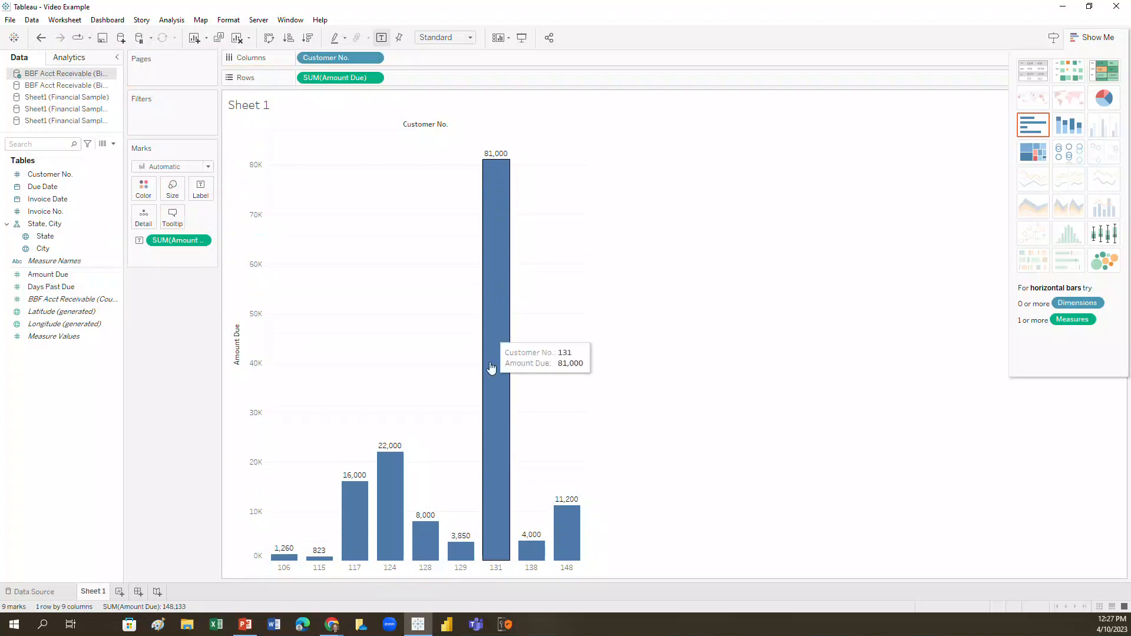
{"action": "mouse_move", "coordinate": [536, 548]}
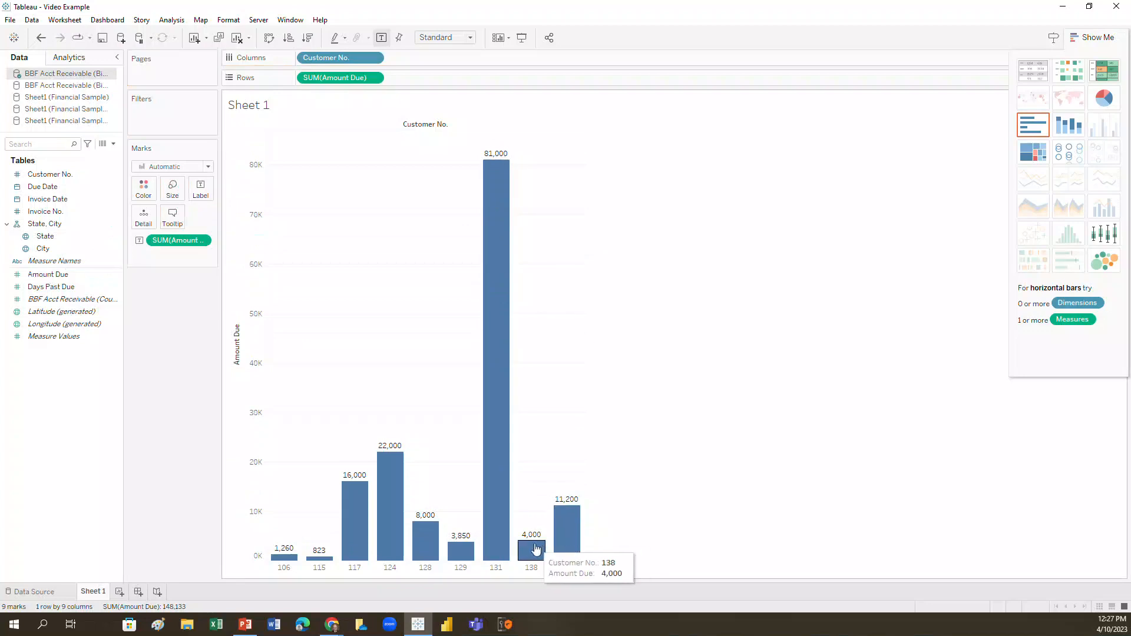
{"action": "mouse_move", "coordinate": [468, 546]}
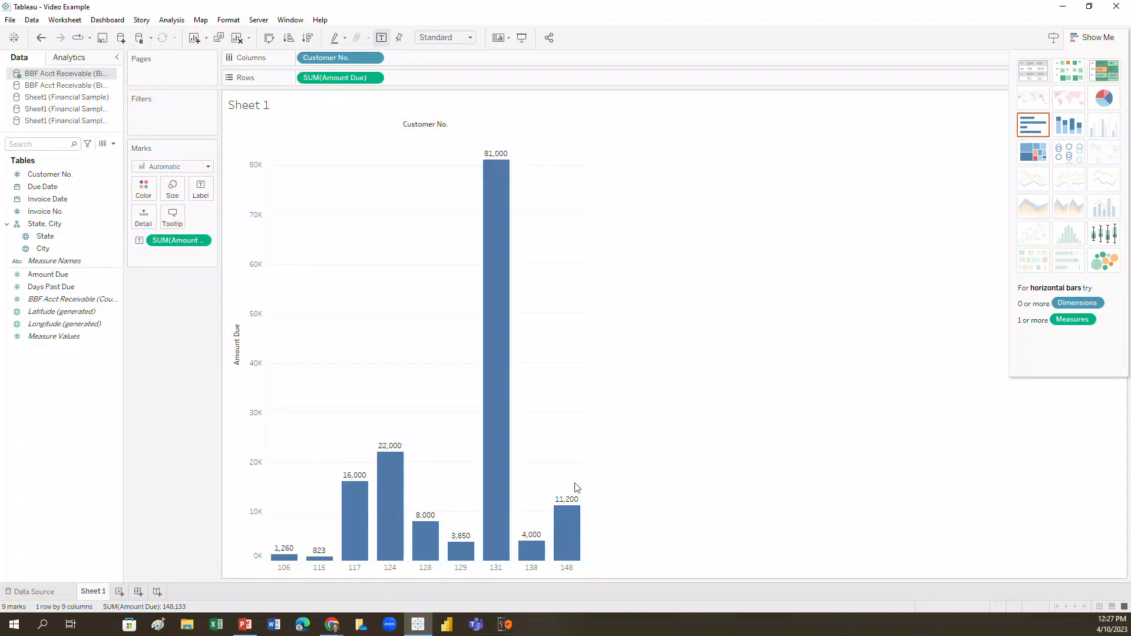
{"action": "mouse_move", "coordinate": [500, 352]}
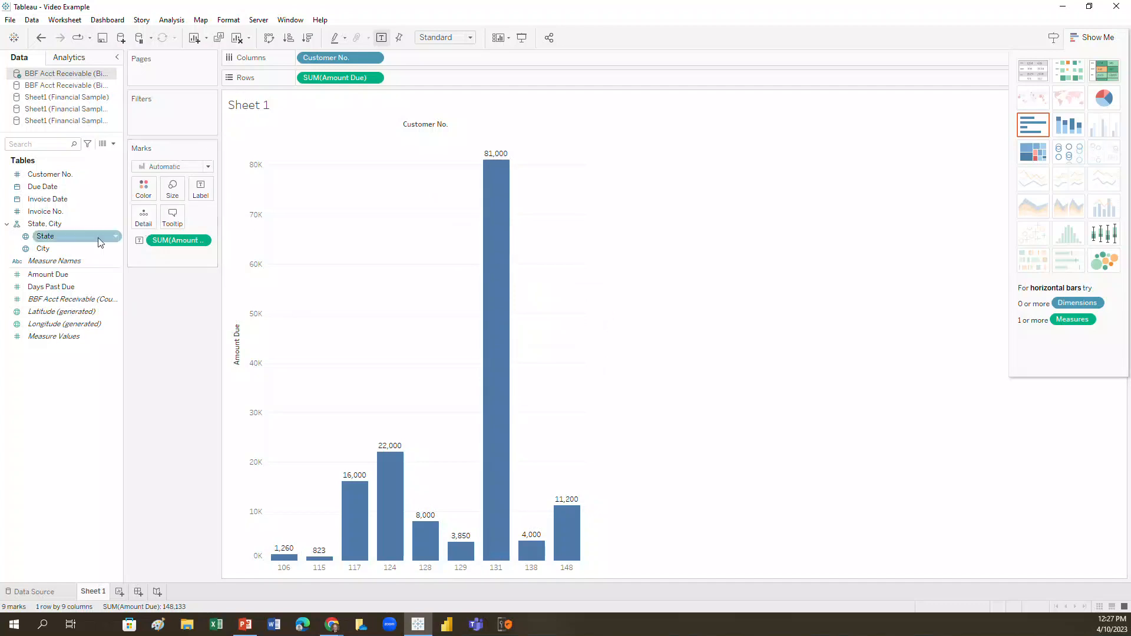
{"action": "left_click_drag", "start_coordinate": [50, 174], "coordinate": [143, 191]}
{"action": "mouse_move", "coordinate": [567, 509]}
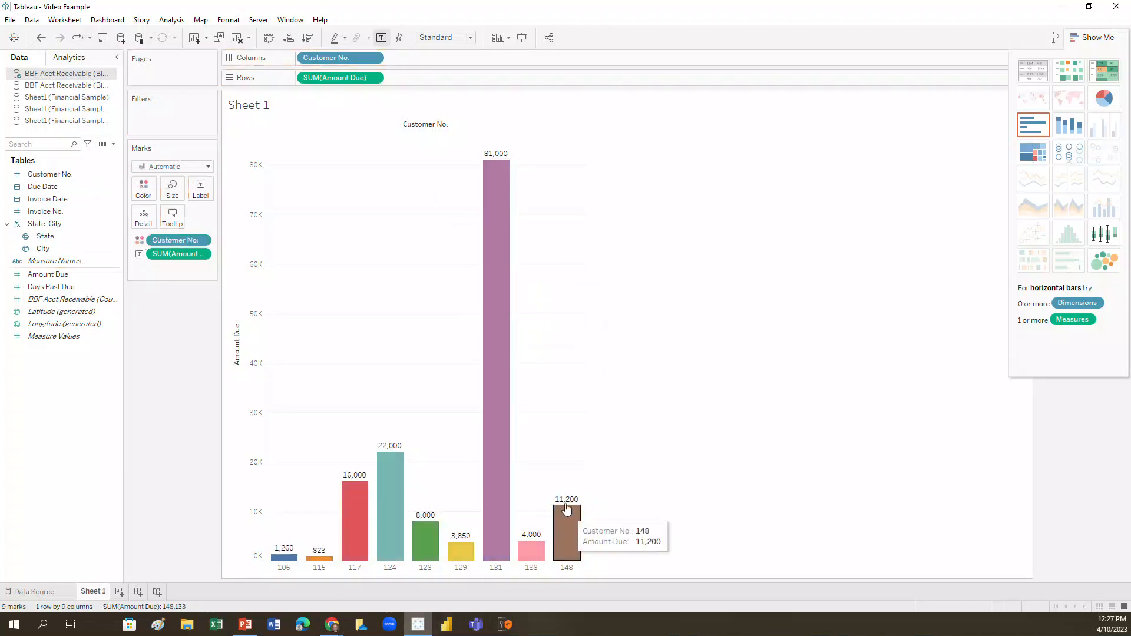
{"action": "left_click", "coordinate": [202, 242]}
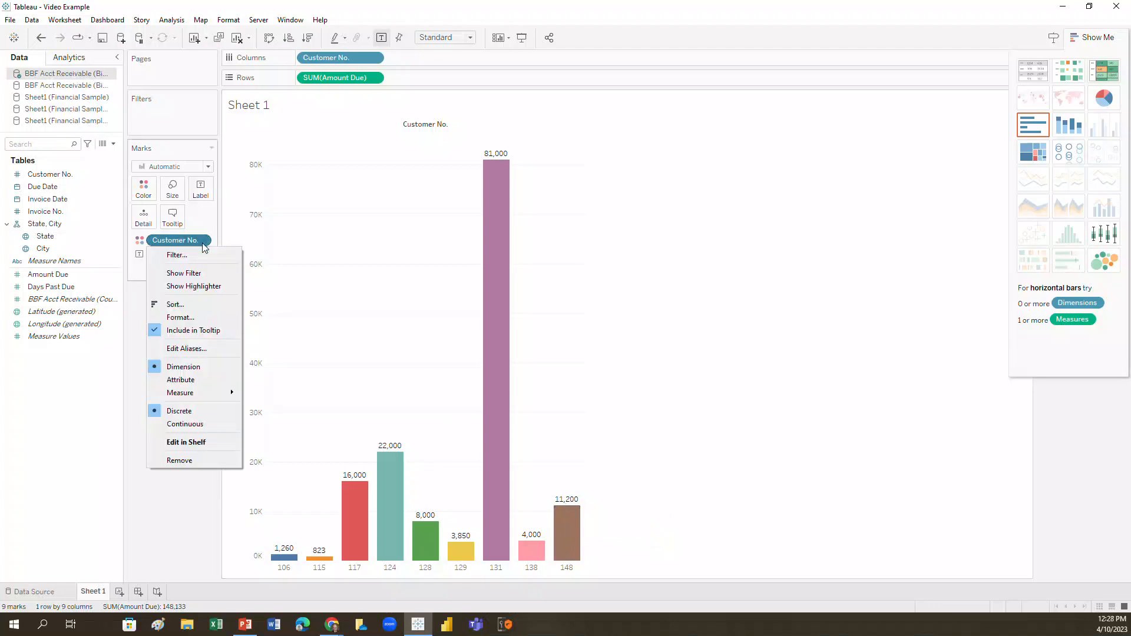
{"action": "left_click", "coordinate": [148, 191]}
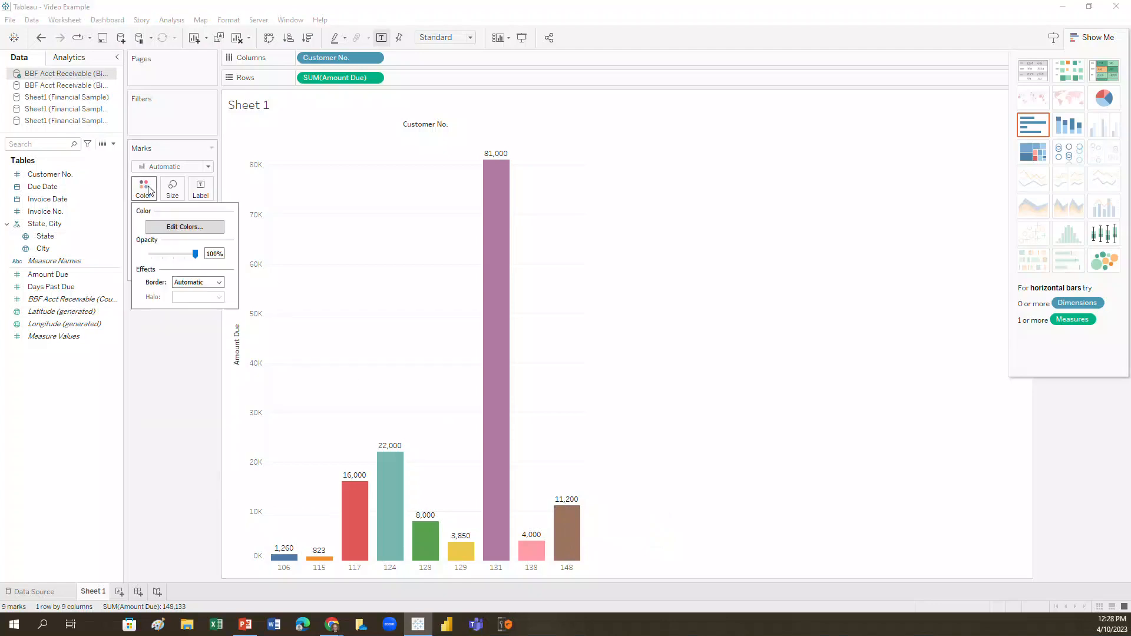
{"action": "left_click", "coordinate": [164, 227]}
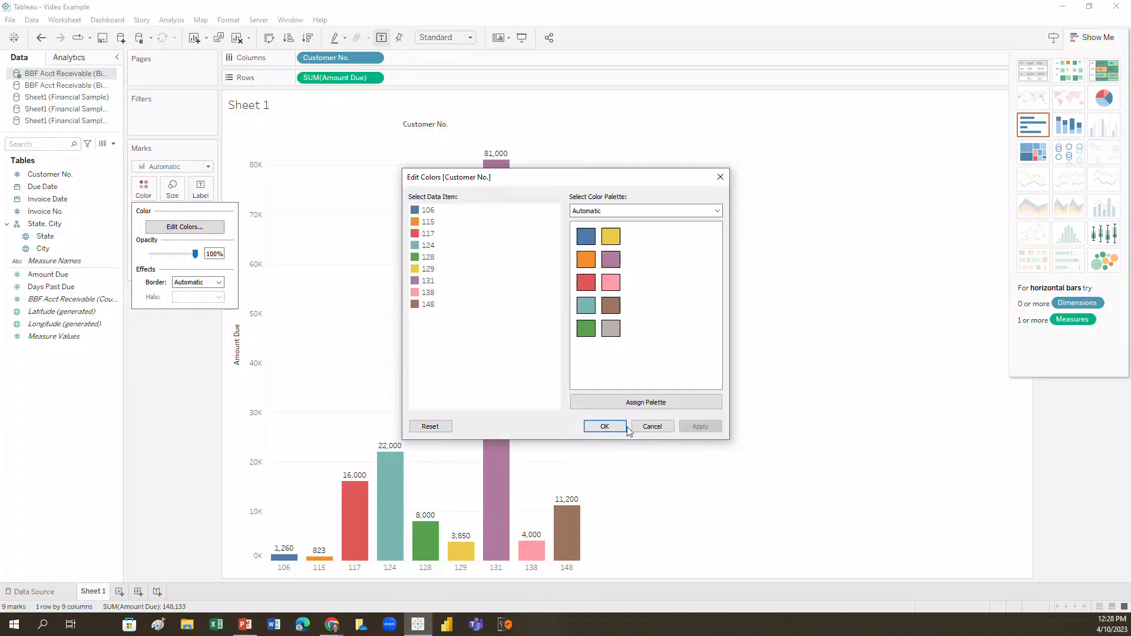
{"action": "left_click", "coordinate": [654, 428]}
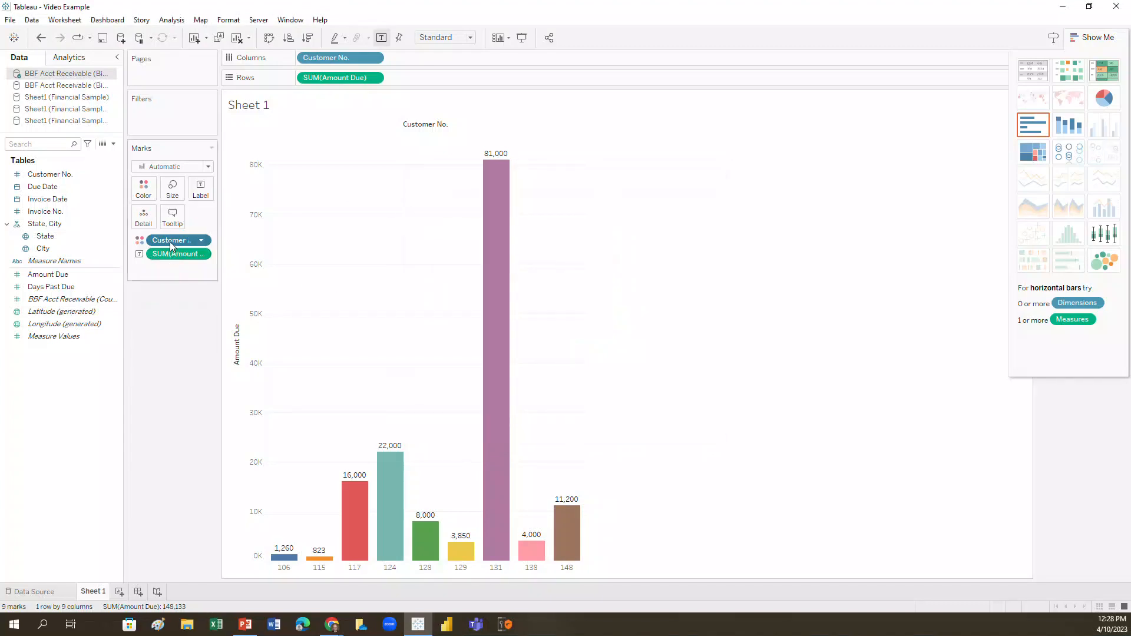
Remove the Customer No. coloring and the Amount Due labels from the bars.
{"action": "left_click_drag", "start_coordinate": [169, 244], "coordinate": [44, 203]}
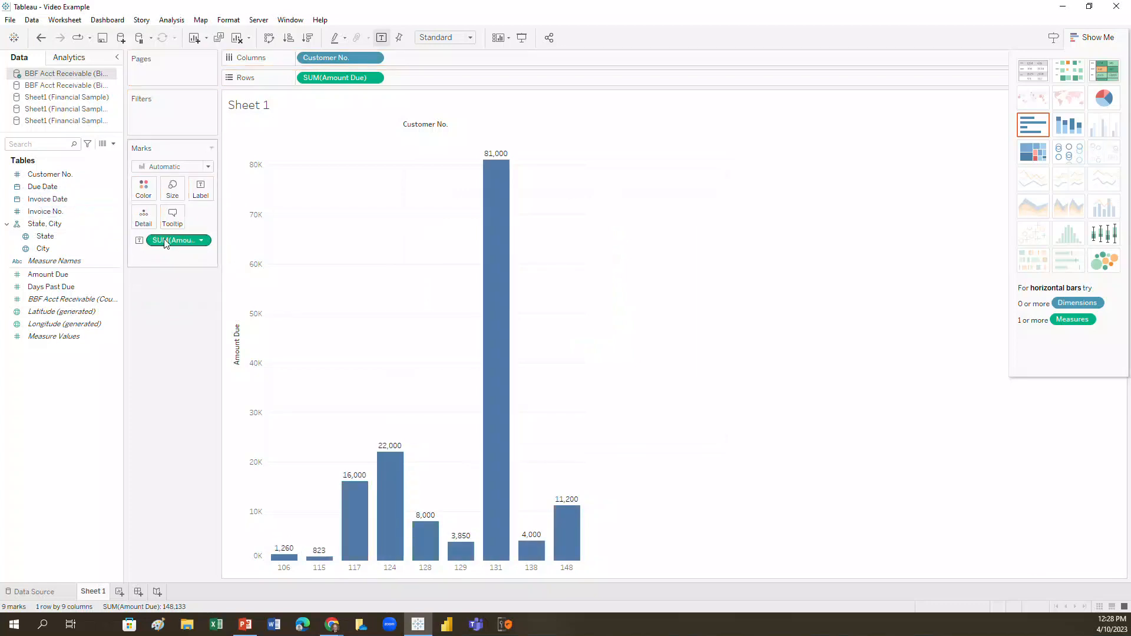
{"action": "left_click_drag", "start_coordinate": [165, 246], "coordinate": [168, 370]}
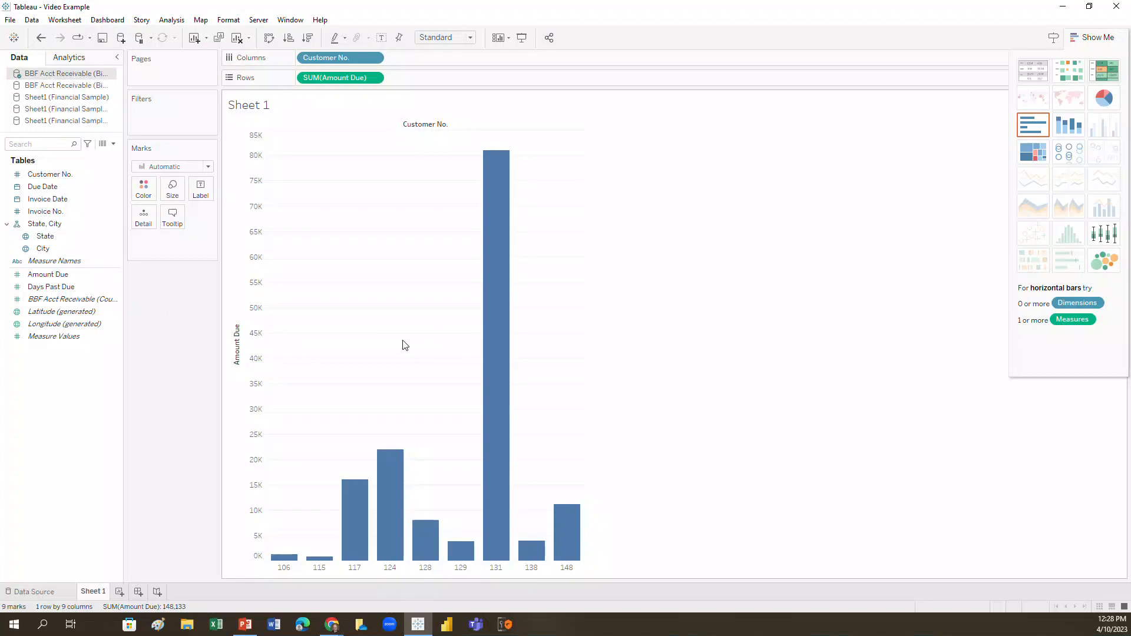
Add the Amount Due labels and the Customer No. coloring back to the bars.
{"action": "left_click_drag", "start_coordinate": [48, 275], "coordinate": [200, 190]}
{"action": "left_click_drag", "start_coordinate": [64, 175], "coordinate": [143, 188]}
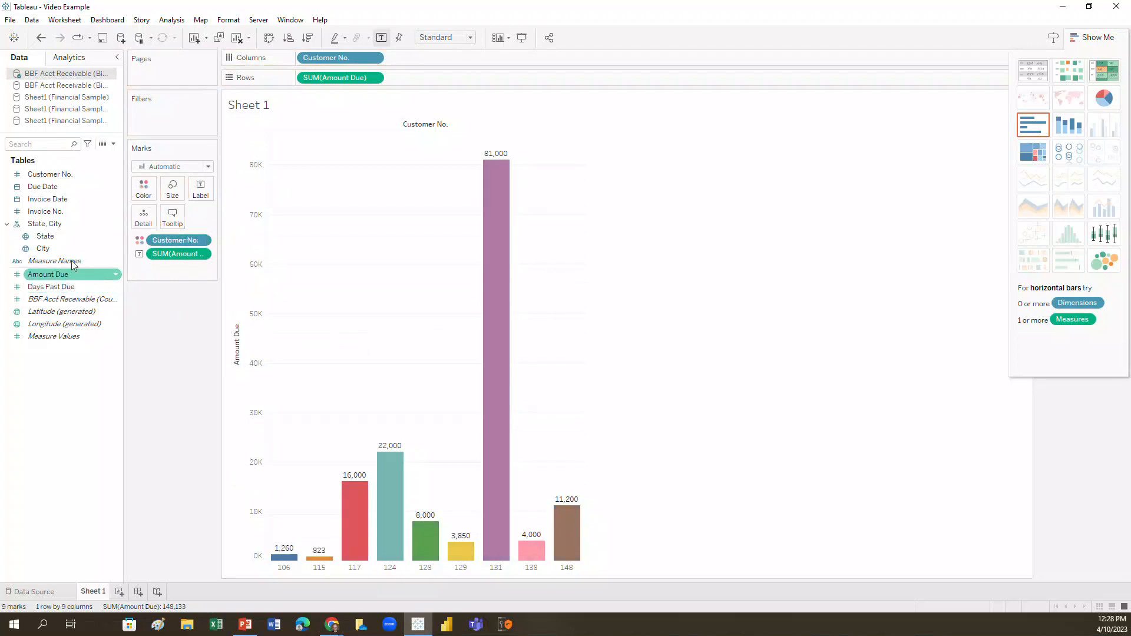
Size the bars by Customer No. and compare the resulting bar widths.
{"action": "left_click_drag", "start_coordinate": [50, 177], "coordinate": [170, 187]}
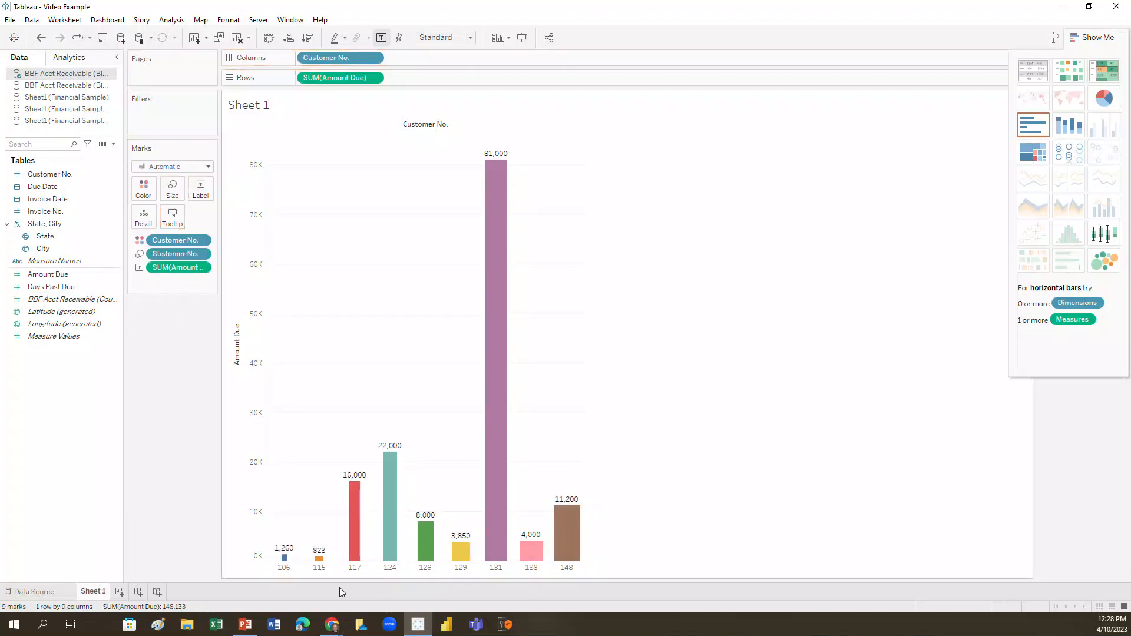
{"action": "mouse_move", "coordinate": [296, 562]}
{"action": "mouse_move", "coordinate": [332, 561]}
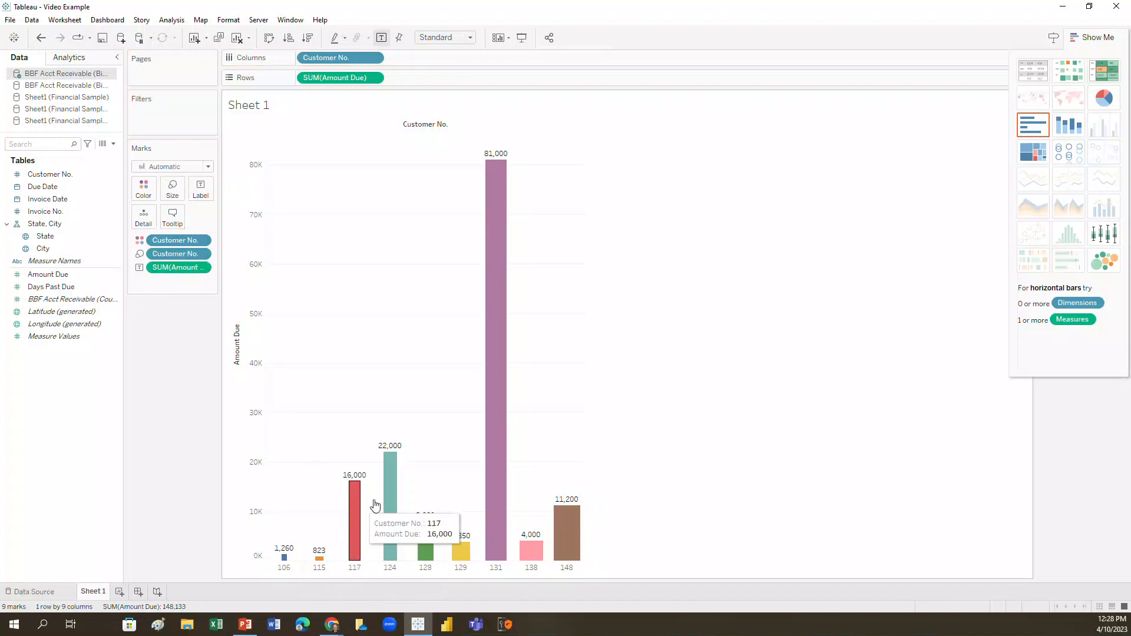
{"action": "mouse_move", "coordinate": [565, 520]}
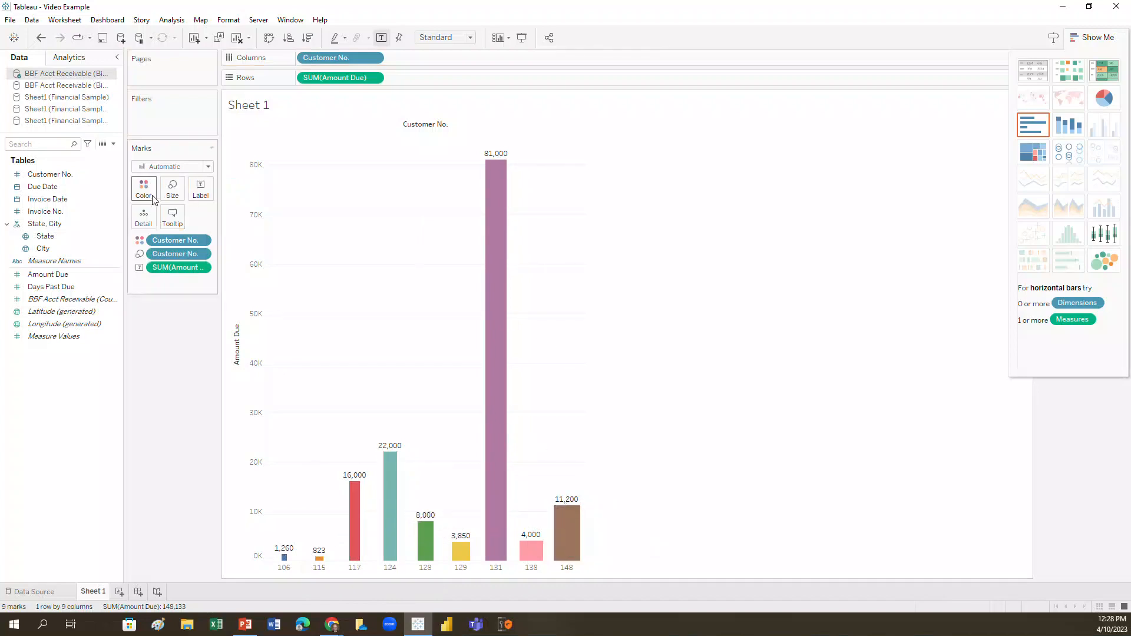
Replace Customer No. with Amount Due as the field that sizes the bars.
{"action": "left_click_drag", "start_coordinate": [155, 252], "coordinate": [53, 189]}
{"action": "left_click_drag", "start_coordinate": [31, 283], "coordinate": [171, 189]}
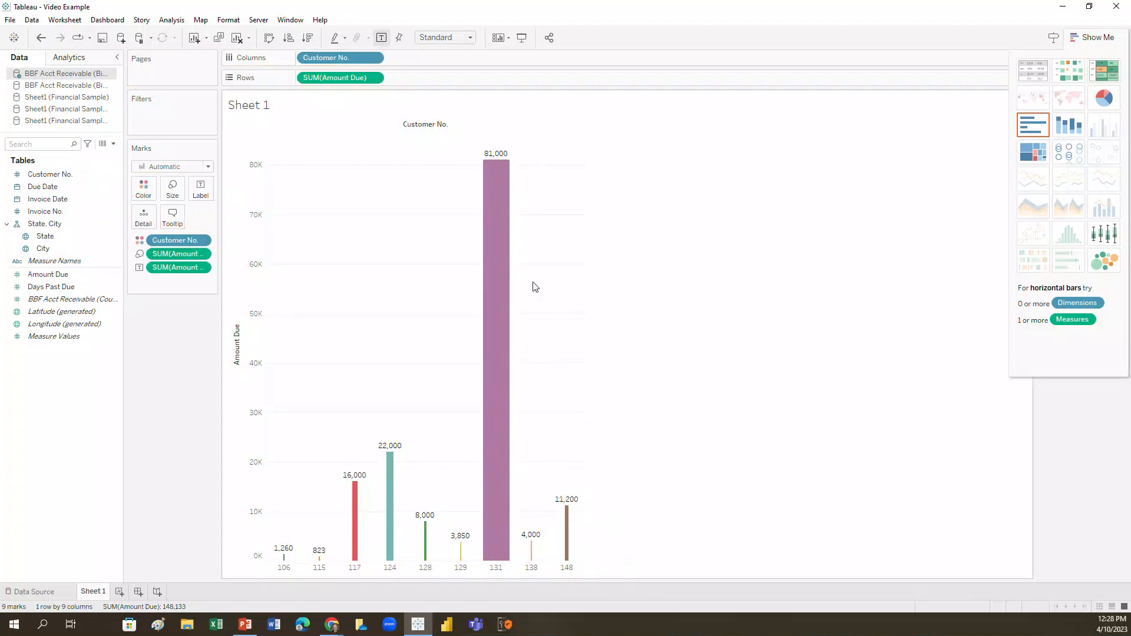
Convert the bar chart into a packed bubbles chart of Amount Due by customer.
{"action": "mouse_move", "coordinate": [506, 178]}
{"action": "left_click", "coordinate": [1109, 269]}
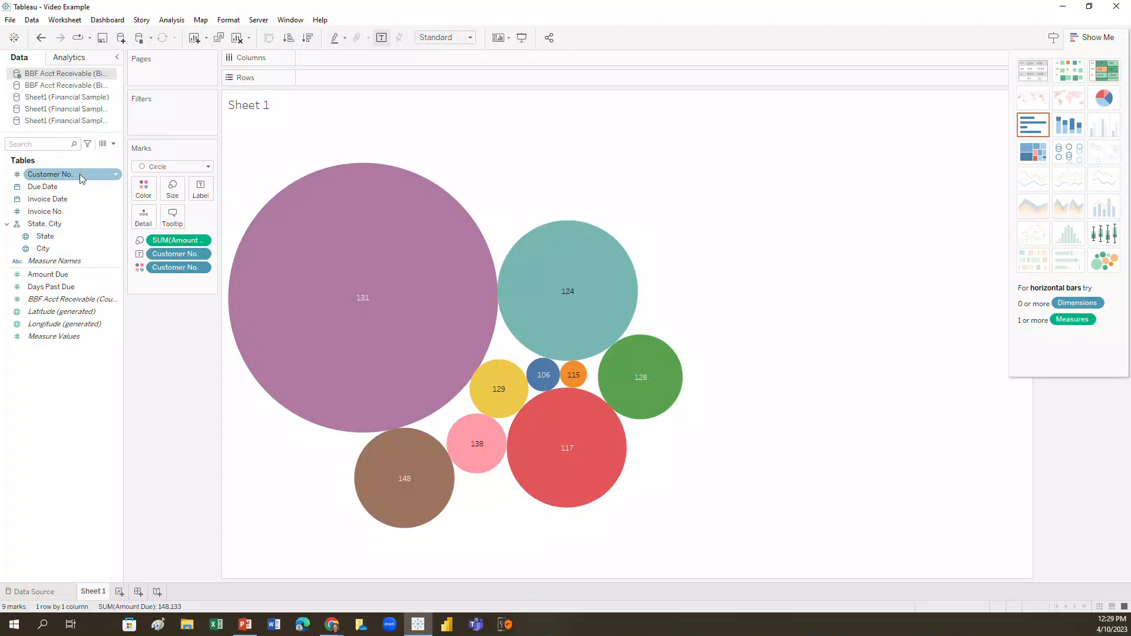
Try the Line mark type on the packed bubbles chart, and set the mark type to Square instead.
{"action": "left_click", "coordinate": [208, 169]}
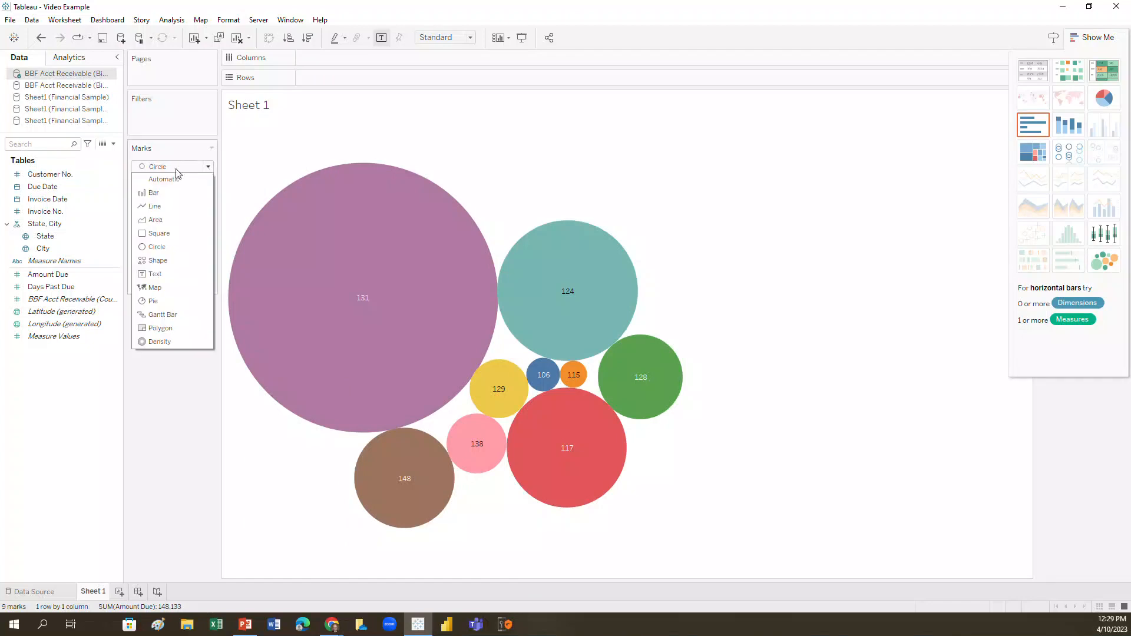
{"action": "left_click", "coordinate": [154, 206]}
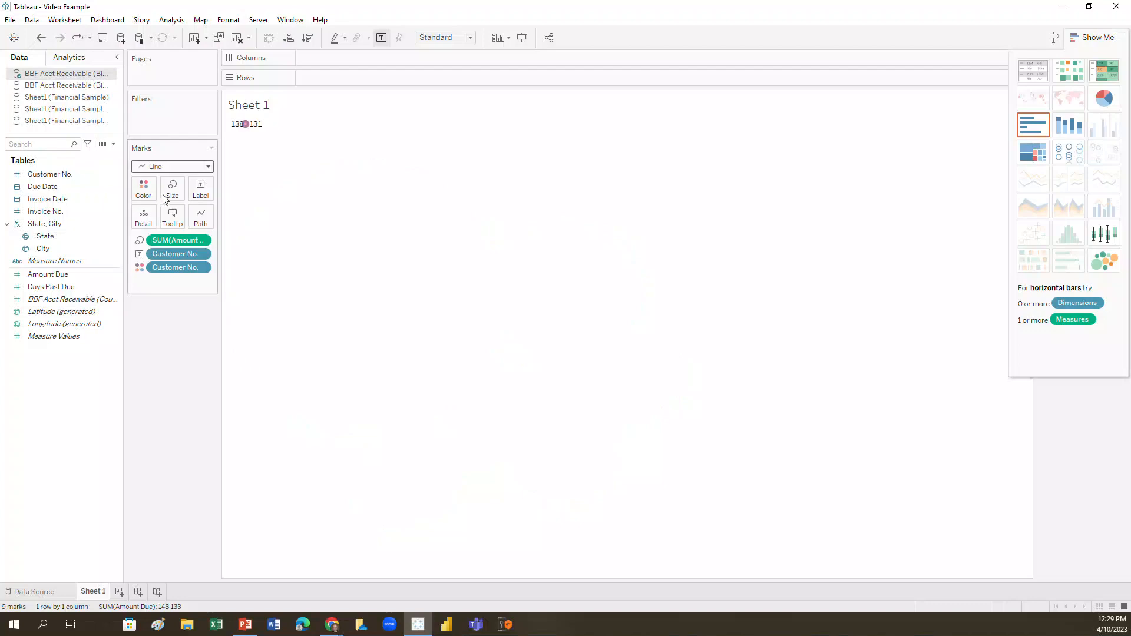
{"action": "left_click", "coordinate": [209, 167]}
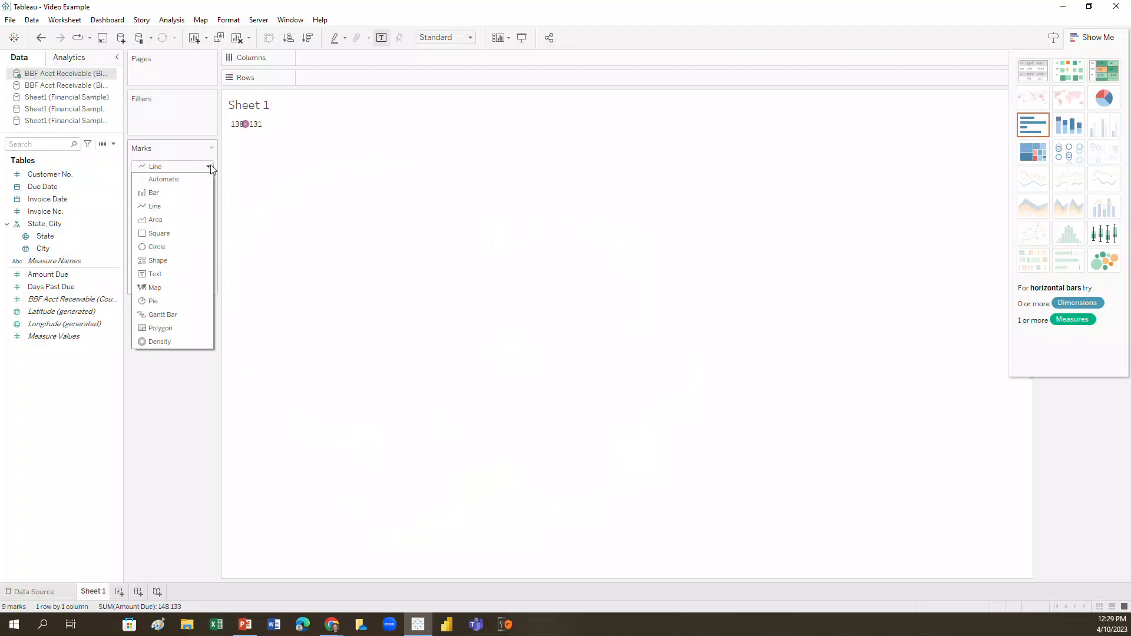
{"action": "left_click", "coordinate": [149, 233]}
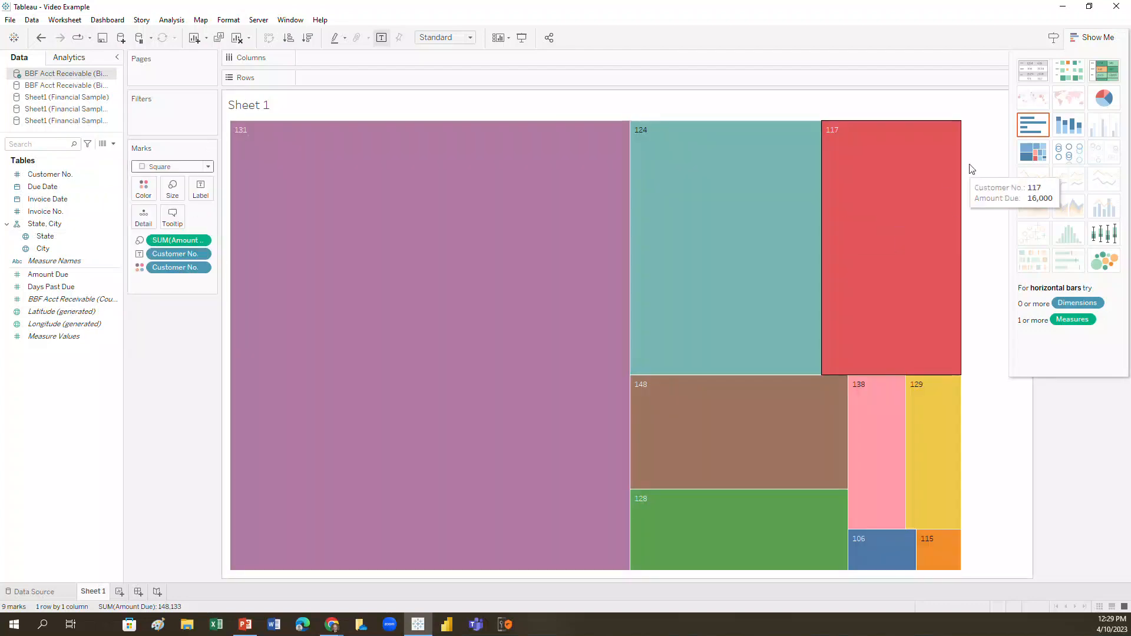
Try the Shape, Text and Bar mark types on the Amount Due chart, and set the mark type back to Text.
{"action": "left_click", "coordinate": [208, 166]}
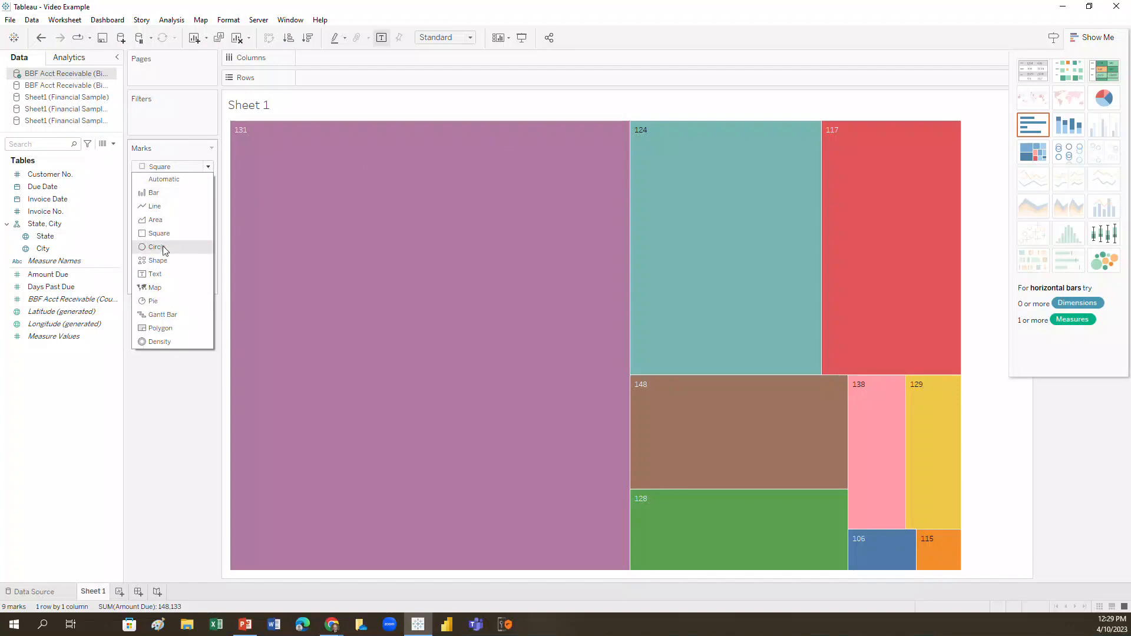
{"action": "left_click", "coordinate": [163, 263]}
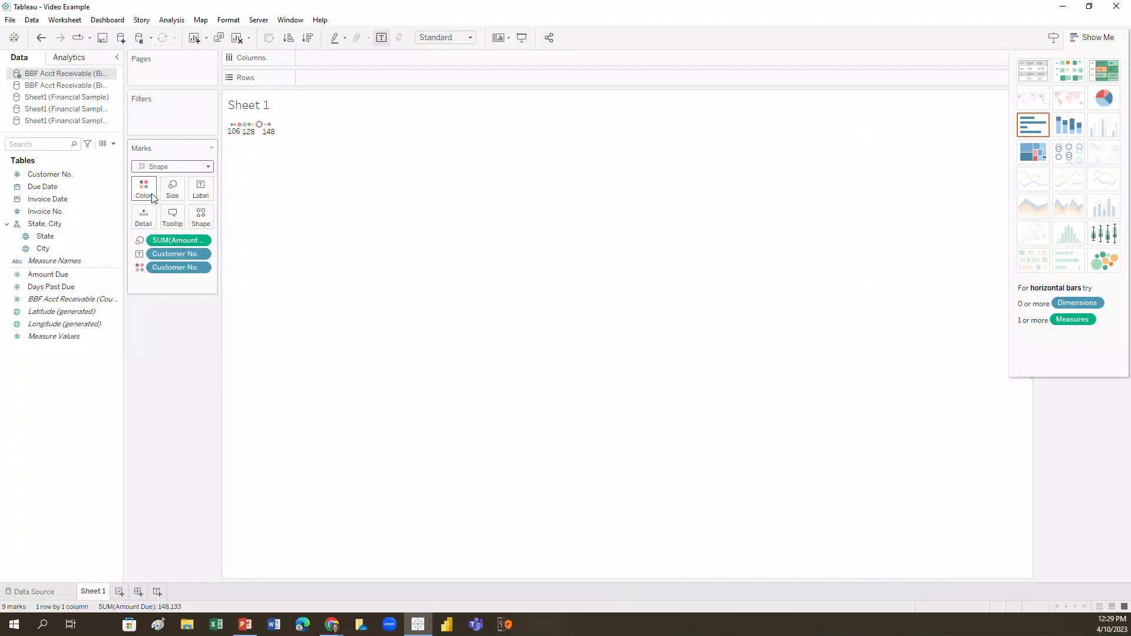
{"action": "left_click", "coordinate": [208, 166]}
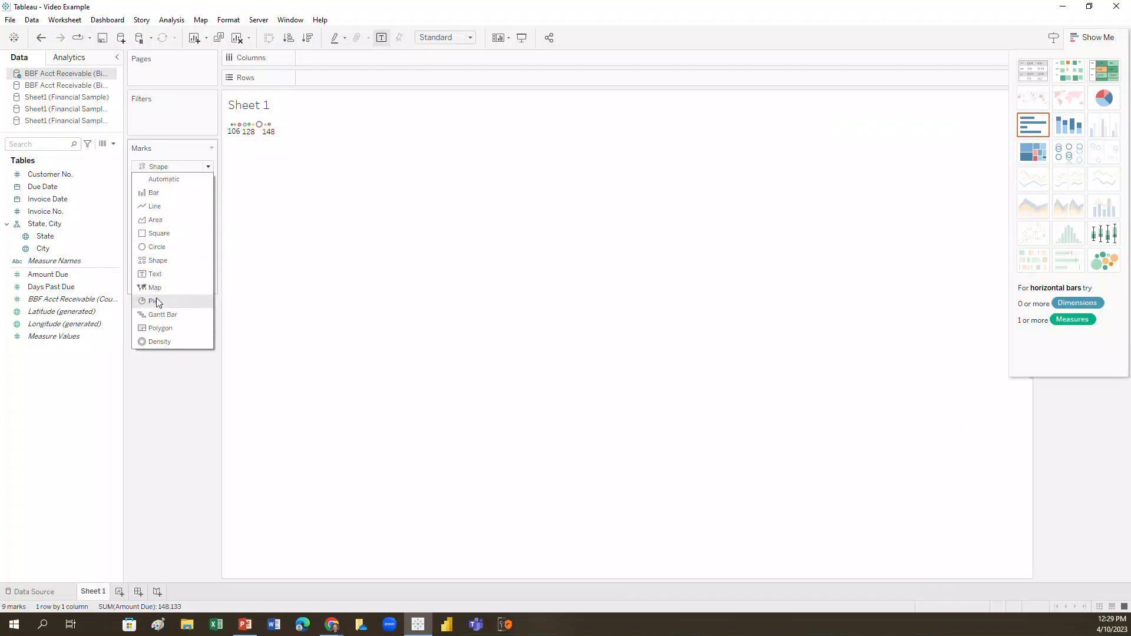
{"action": "left_click", "coordinate": [158, 276]}
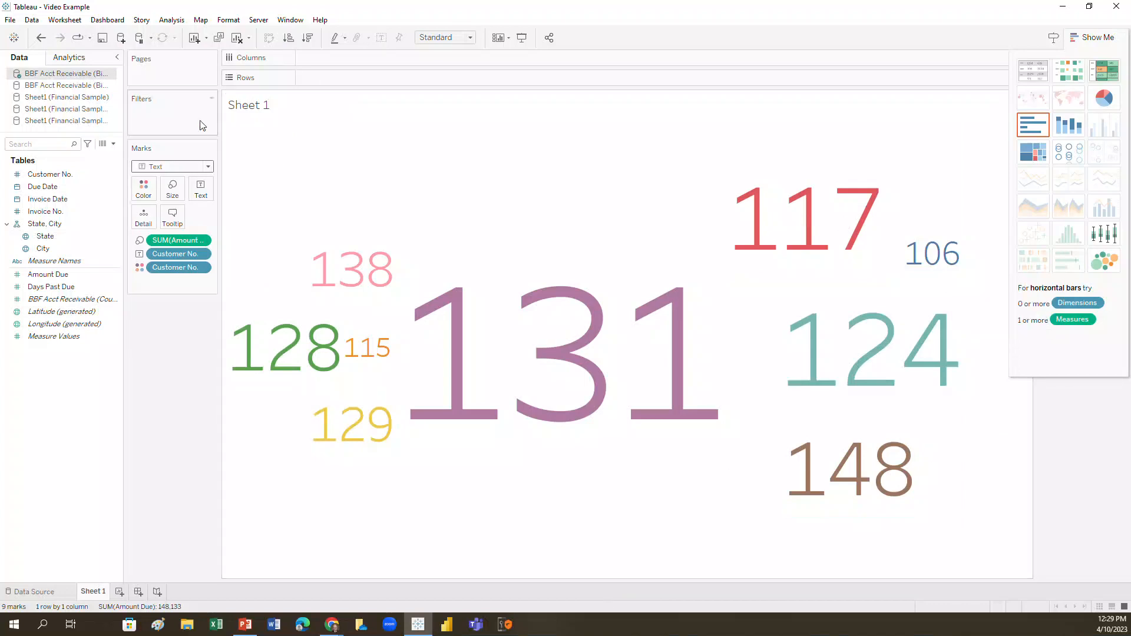
{"action": "left_click", "coordinate": [208, 168]}
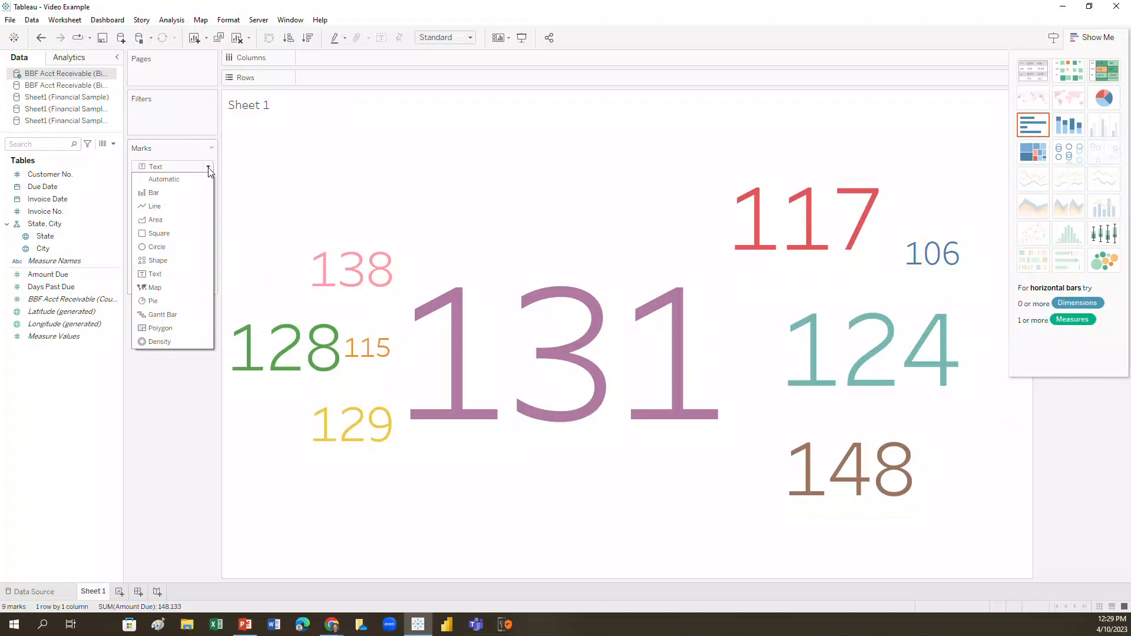
{"action": "left_click", "coordinate": [184, 192]}
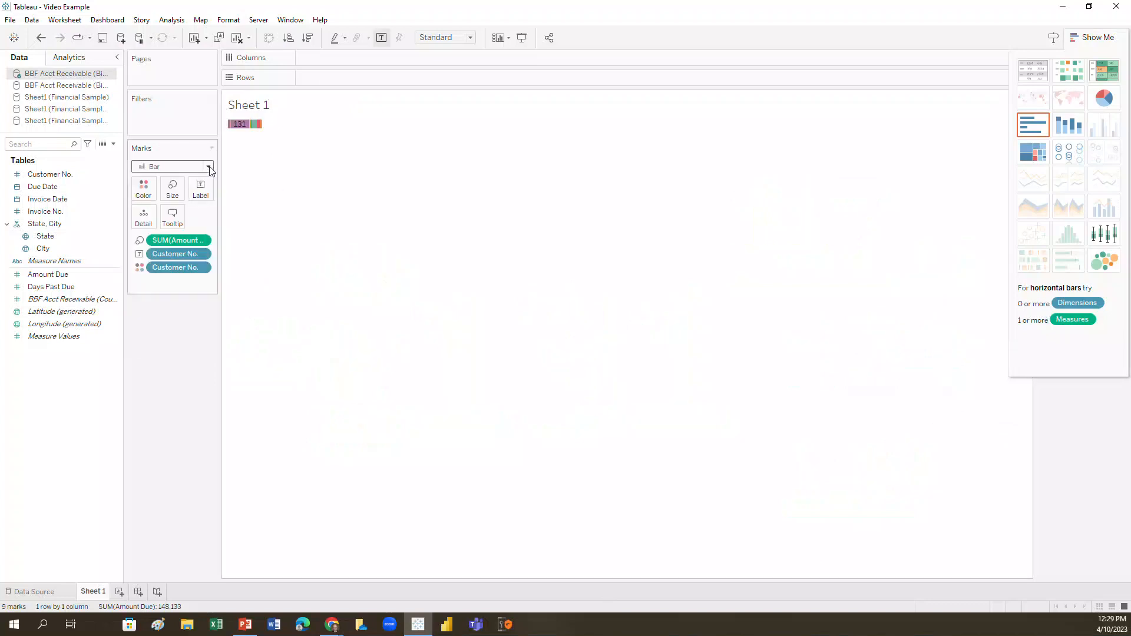
{"action": "left_click", "coordinate": [208, 167]}
{"action": "left_click", "coordinate": [155, 274]}
Convert the chart into horizontal bars of Amount Due by customer and swap its rows and columns.
{"action": "left_click", "coordinate": [1040, 124]}
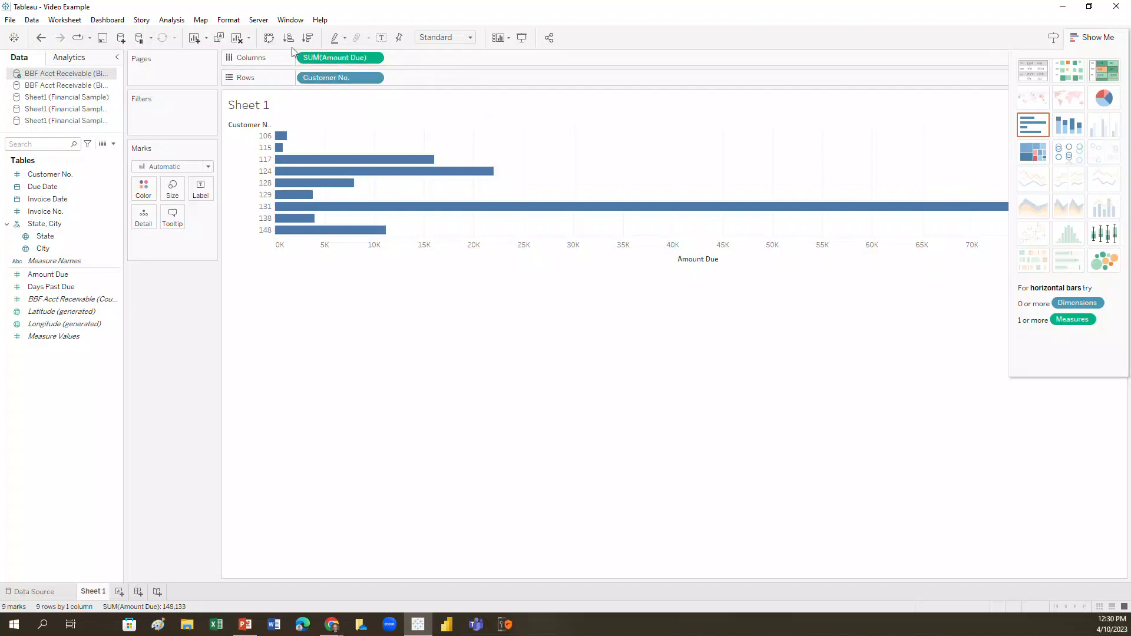
{"action": "left_click", "coordinate": [268, 39]}
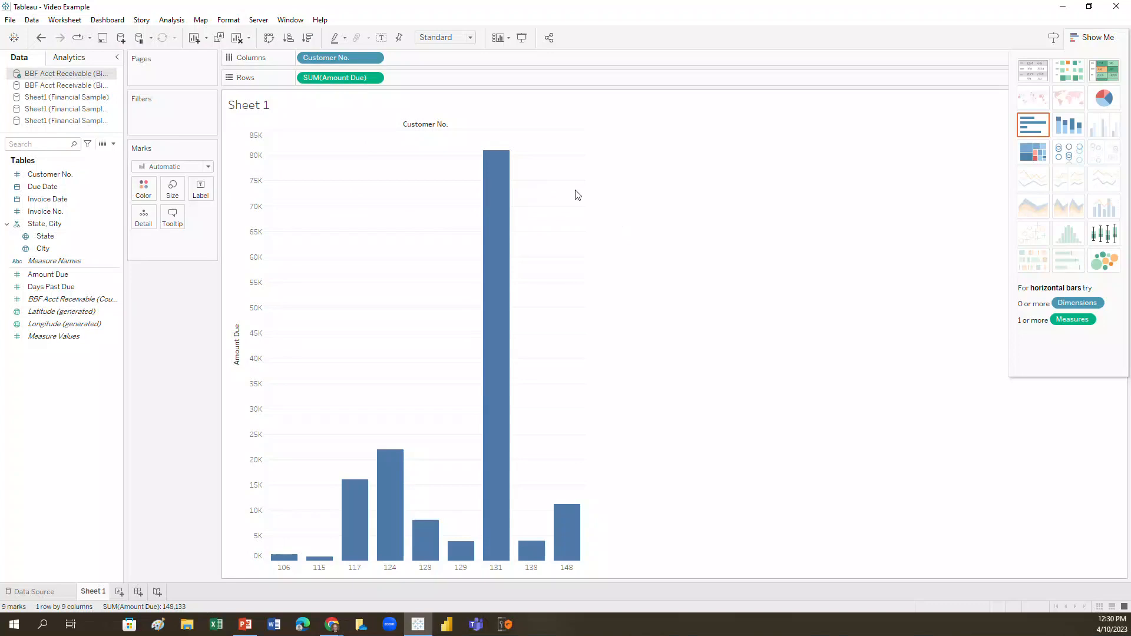
{"action": "mouse_move", "coordinate": [499, 201]}
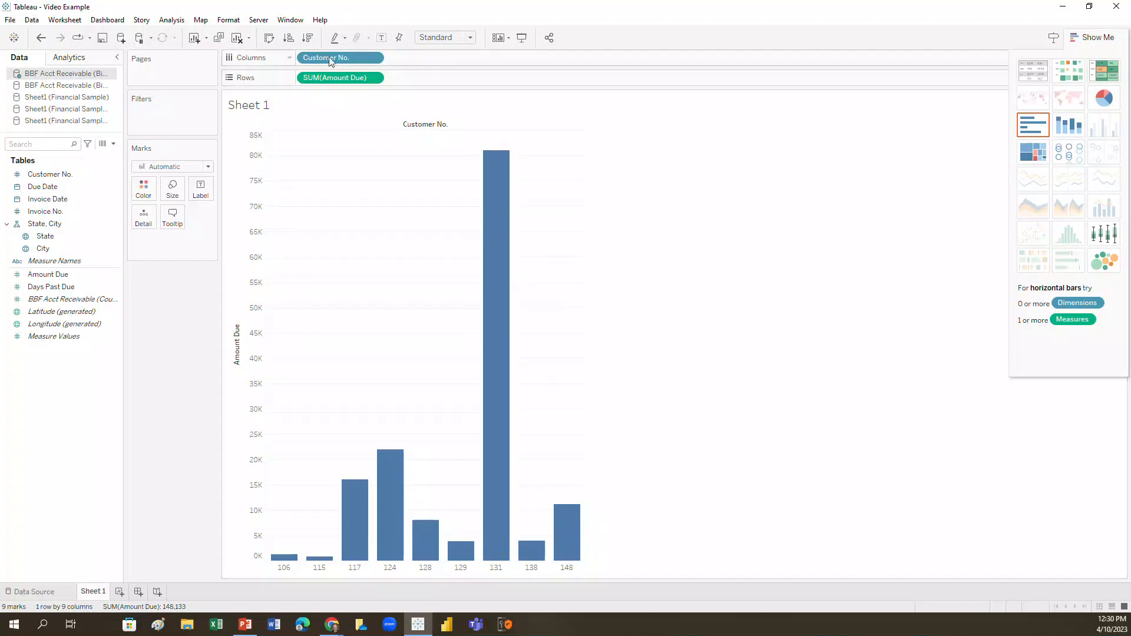
Sort the customer bars by Amount Due in ascending, then descending order, and color them by Customer No.
{"action": "left_click", "coordinate": [289, 38]}
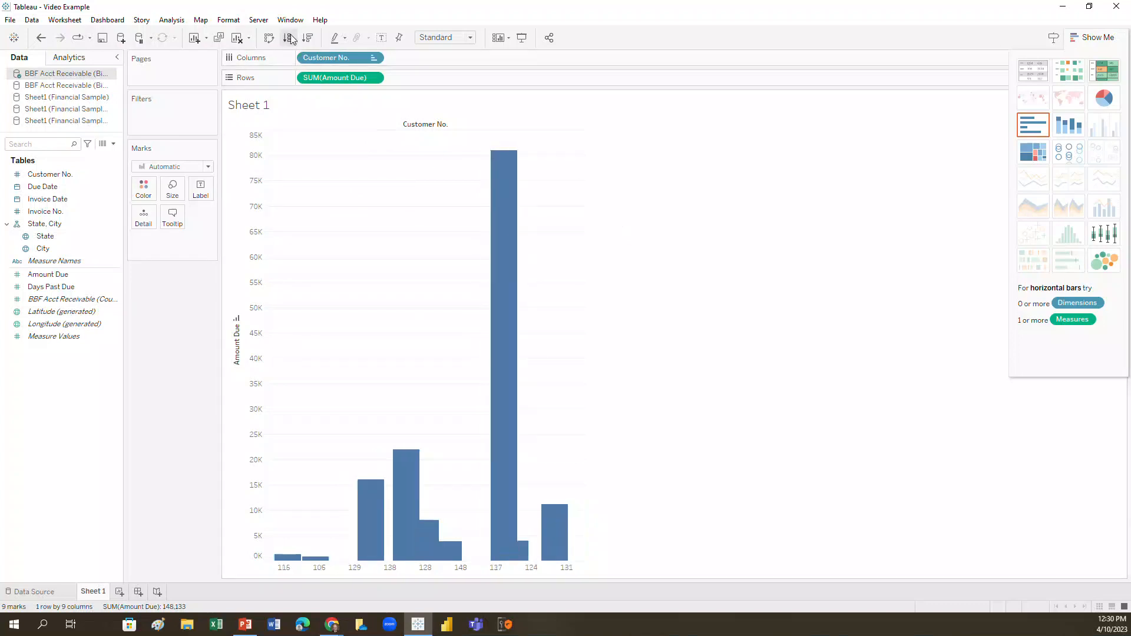
{"action": "left_click", "coordinate": [308, 37]}
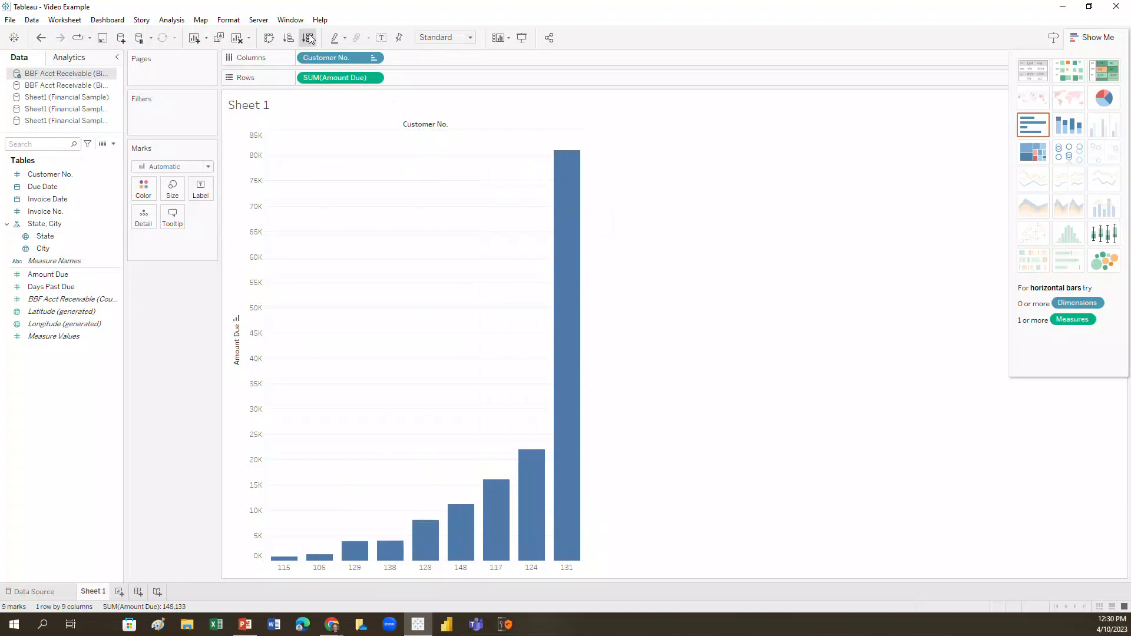
{"action": "left_click", "coordinate": [50, 175]}
{"action": "left_click_drag", "start_coordinate": [51, 176], "coordinate": [143, 187]}
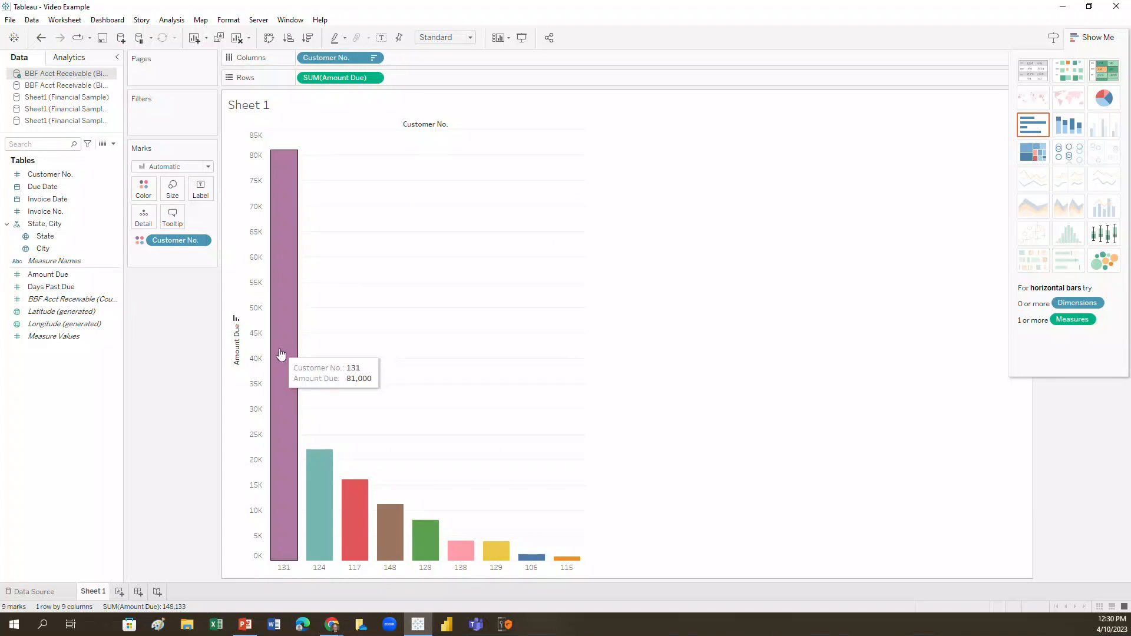
Reset the chart to horizontal bars, swap its rows and columns, and color the bars by Customer No.
{"action": "left_click", "coordinate": [1030, 128]}
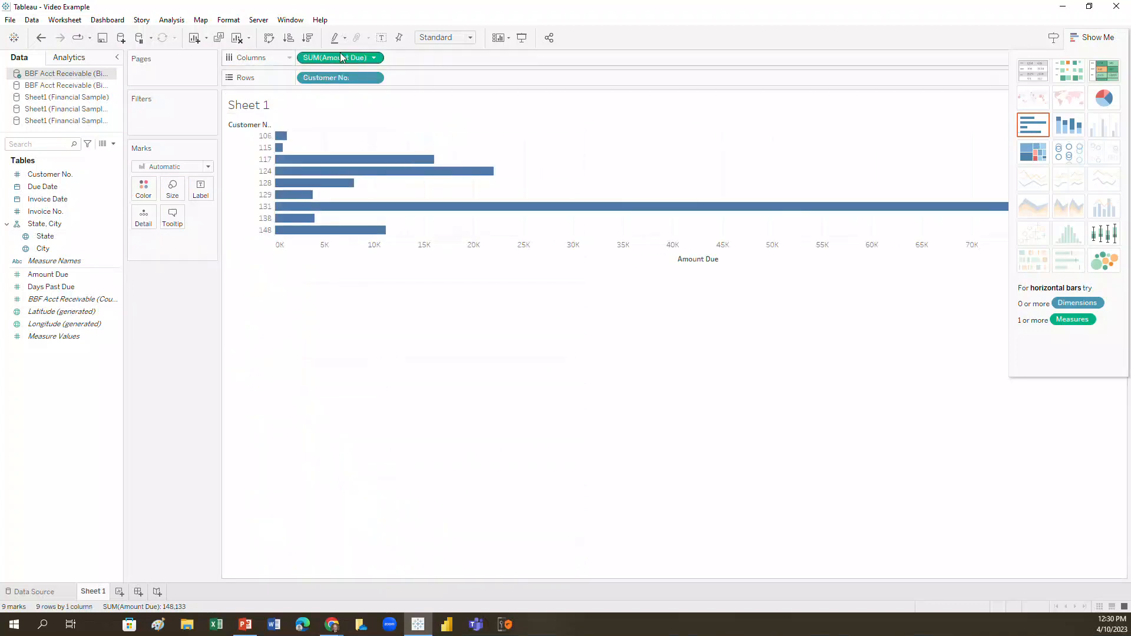
{"action": "left_click", "coordinate": [269, 37]}
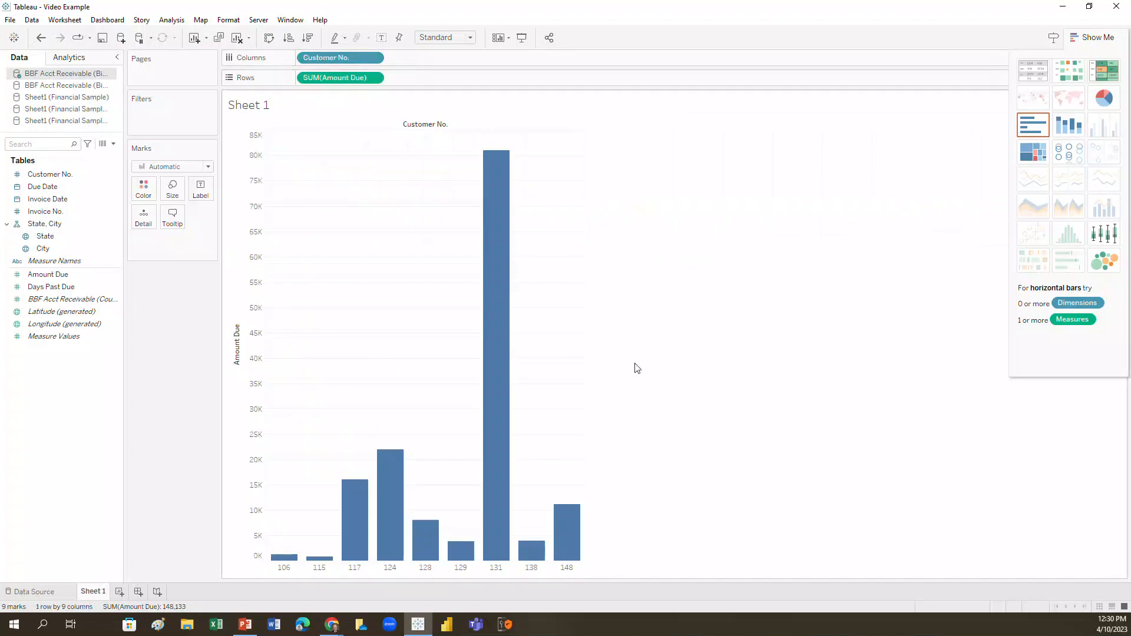
{"action": "left_click", "coordinate": [19, 177]}
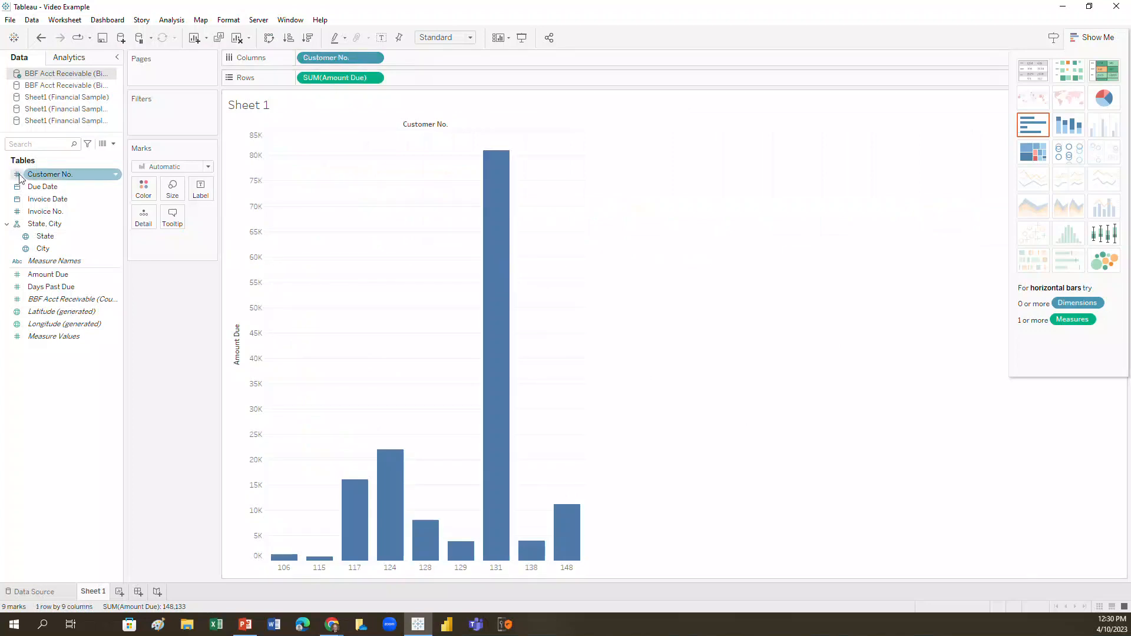
{"action": "left_click_drag", "start_coordinate": [19, 178], "coordinate": [143, 189]}
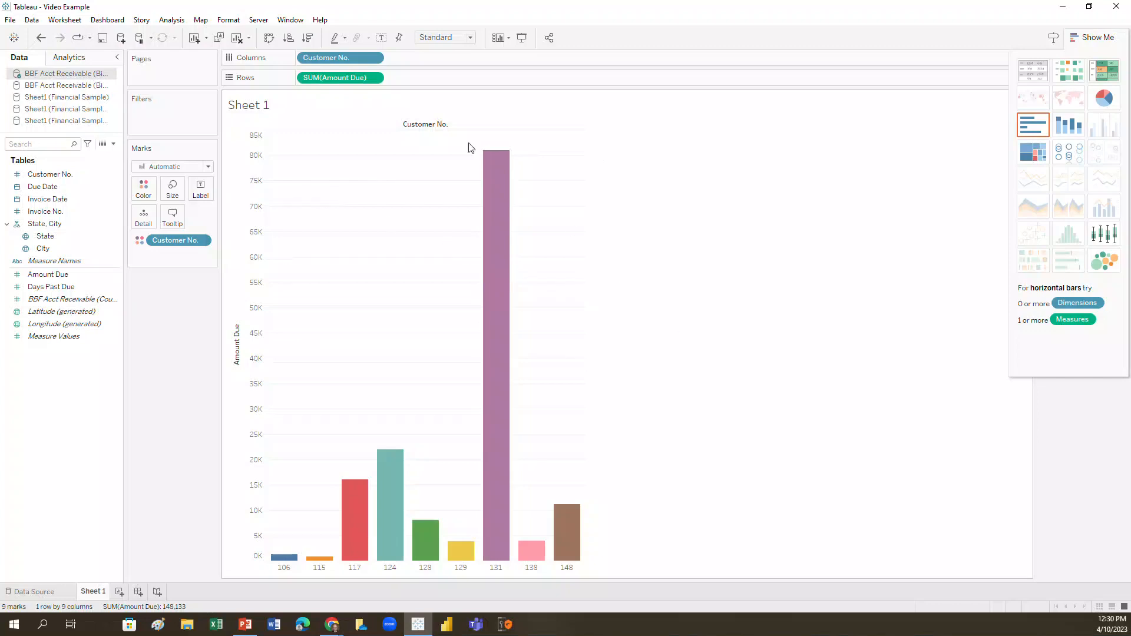
Add an average line and an average with 95% confidence interval to the Amount Due bar chart.
{"action": "left_click", "coordinate": [88, 61]}
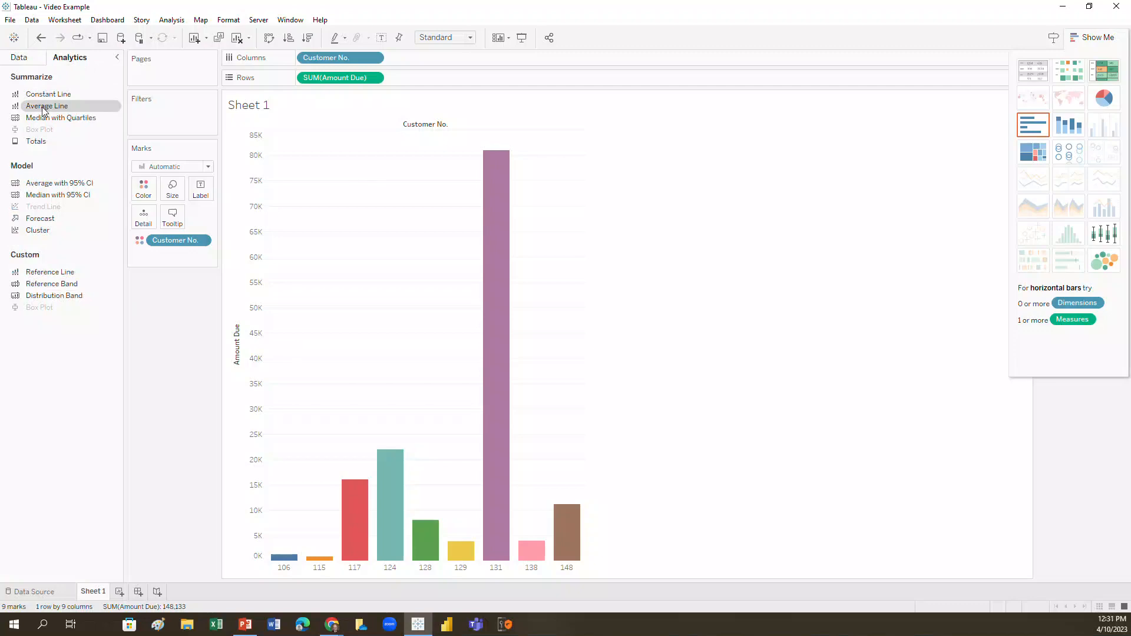
{"action": "left_click_drag", "start_coordinate": [43, 109], "coordinate": [362, 306]}
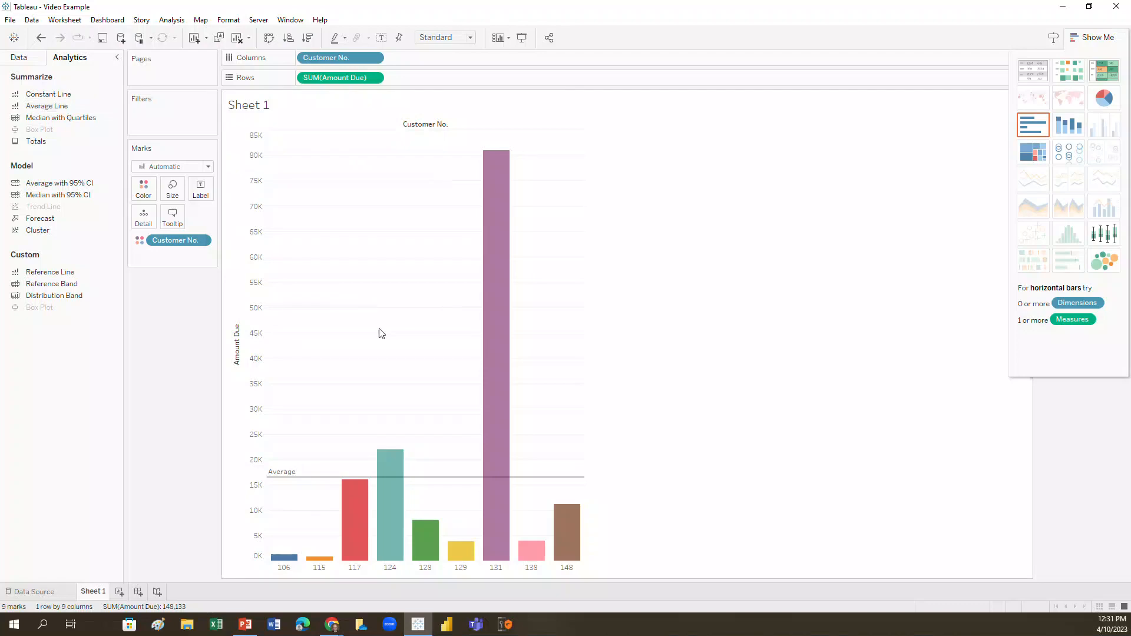
{"action": "mouse_move", "coordinate": [323, 476]}
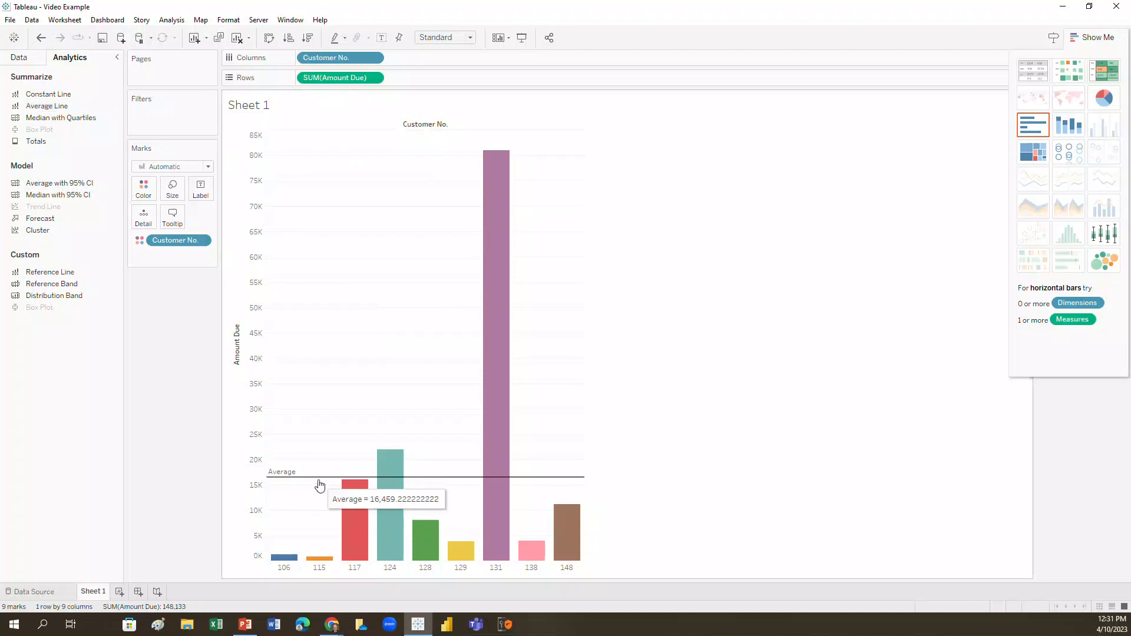
{"action": "left_click_drag", "start_coordinate": [47, 106], "coordinate": [200, 196]}
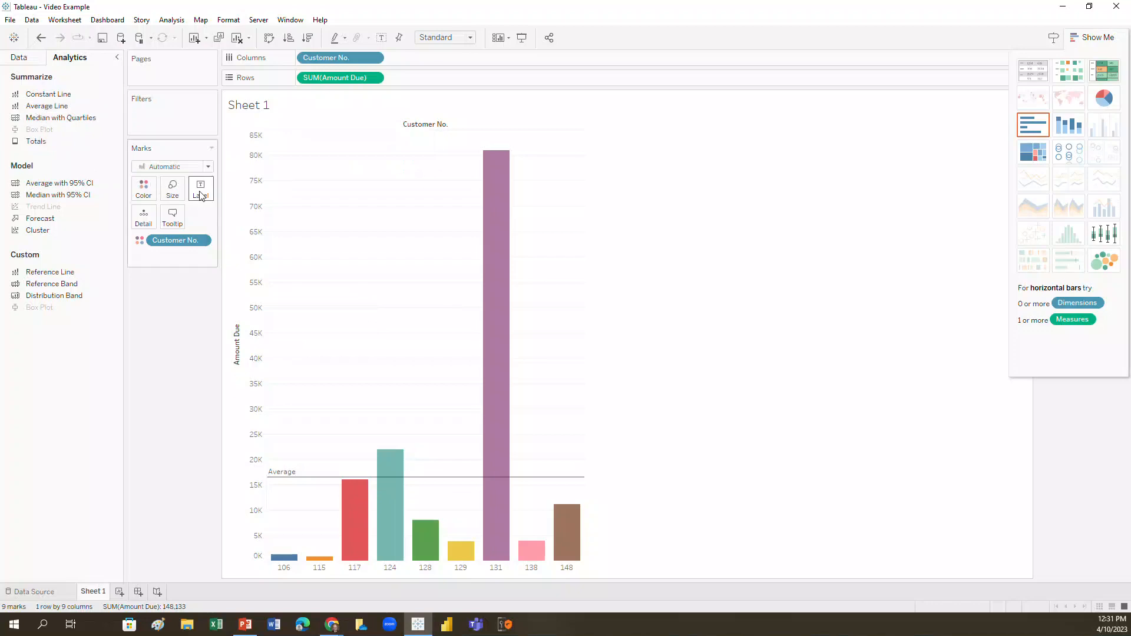
{"action": "mouse_move", "coordinate": [403, 486]}
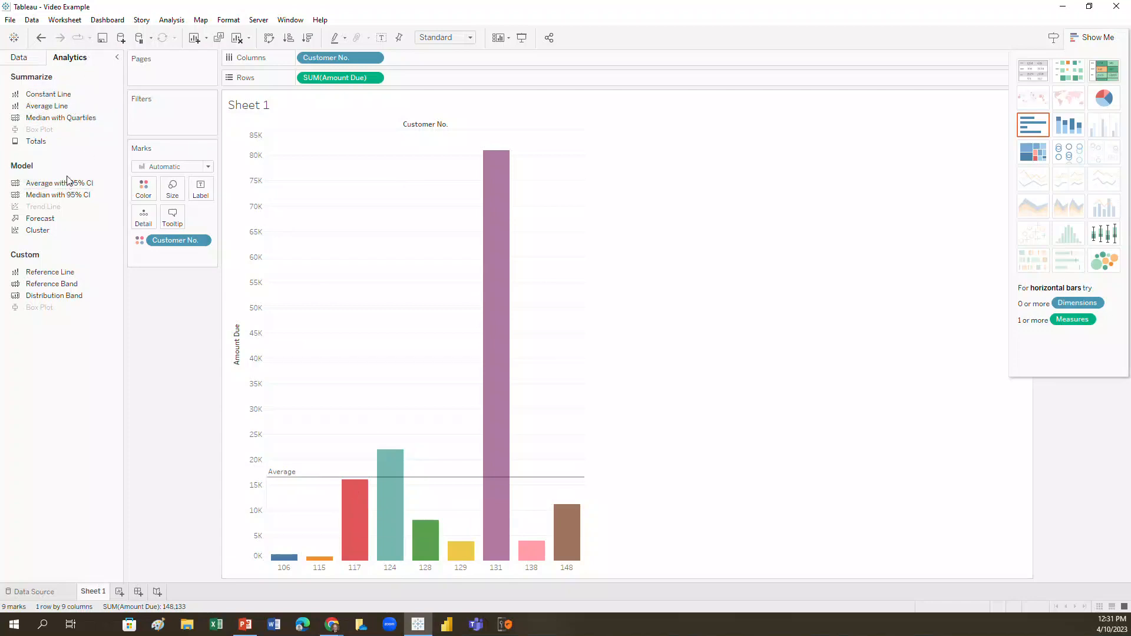
{"action": "mouse_move", "coordinate": [67, 188]}
{"action": "left_mouse_down"}
{"action": "mouse_move", "coordinate": [237, 261]}
{"action": "mouse_move", "coordinate": [390, 402]}
{"action": "left_mouse_up"}
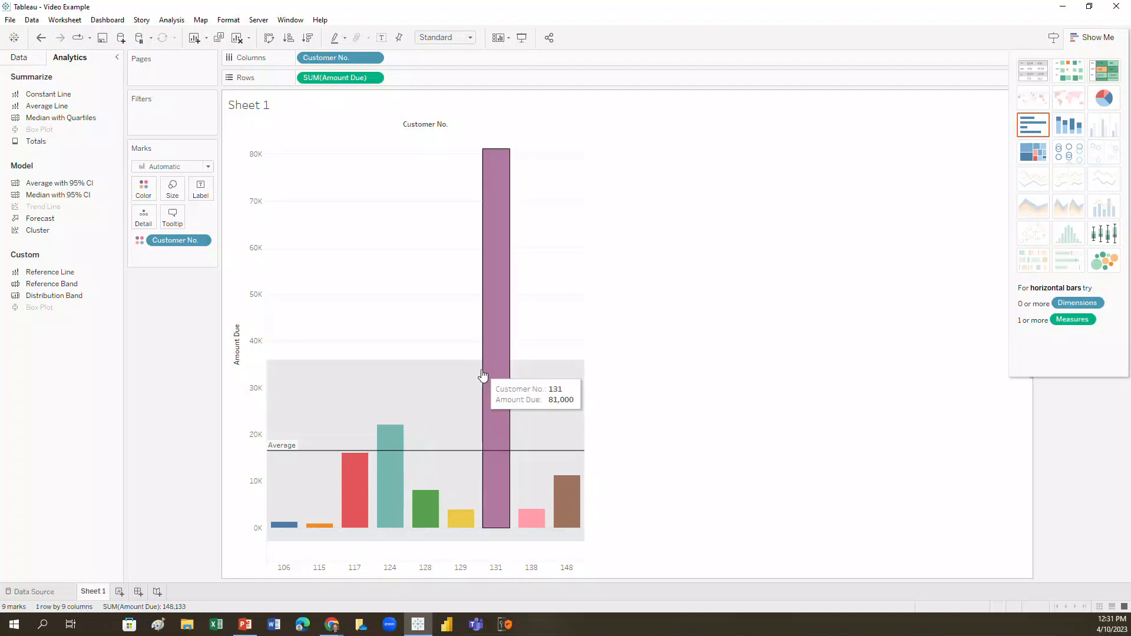
{"action": "mouse_move", "coordinate": [292, 460]}
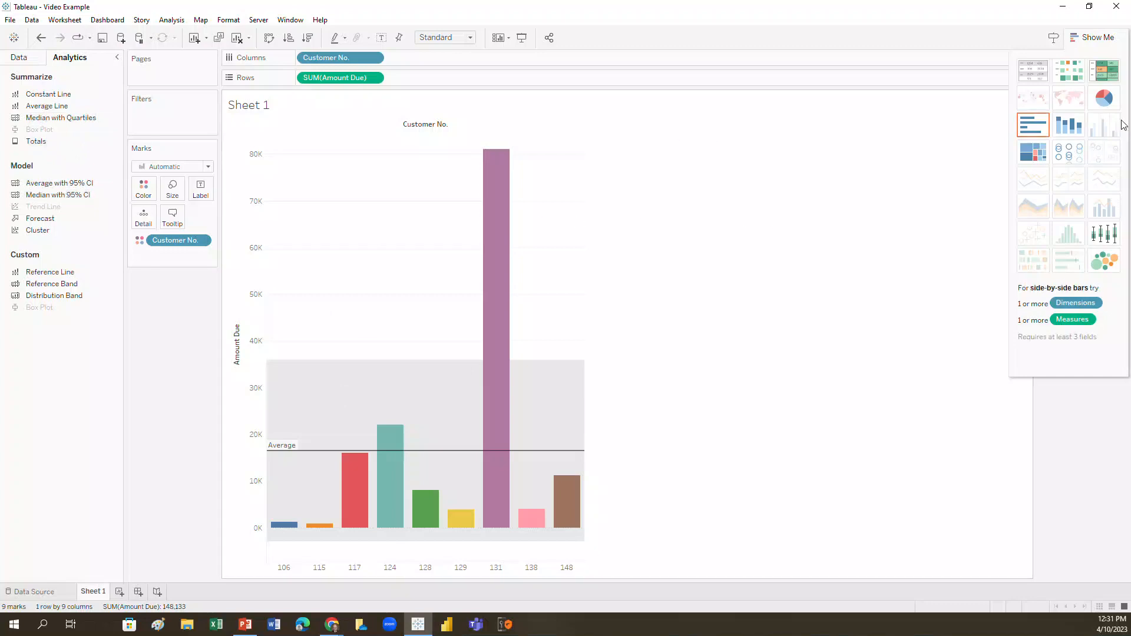
Try a pie chart of Amount Due by customer, and switch to stacked bars instead.
{"action": "left_click", "coordinate": [1106, 100]}
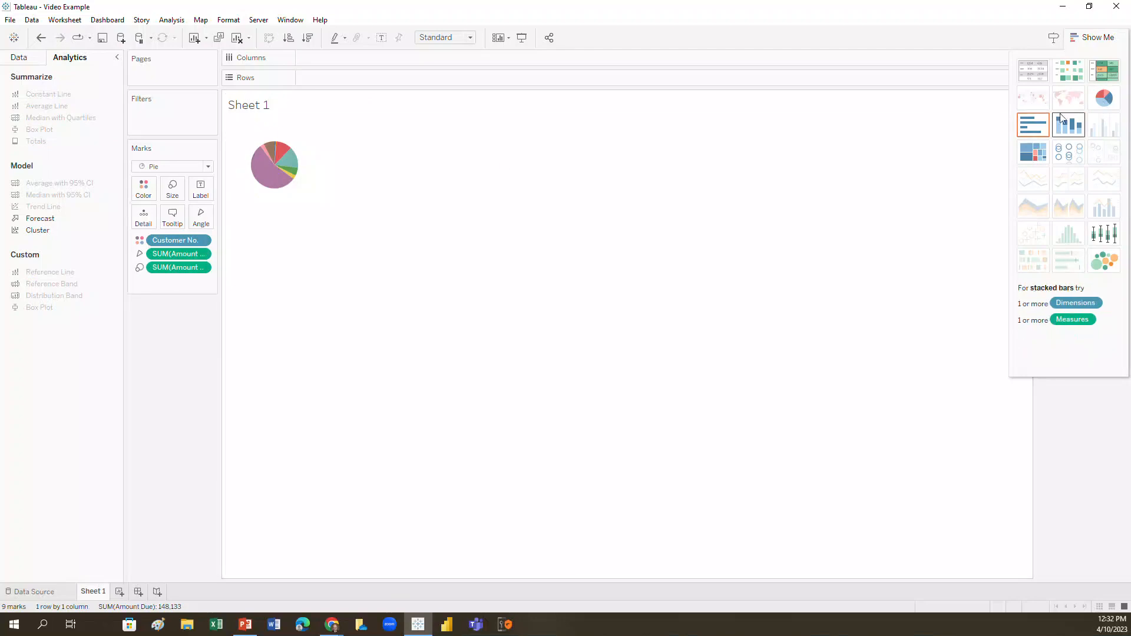
{"action": "left_click", "coordinate": [1070, 129]}
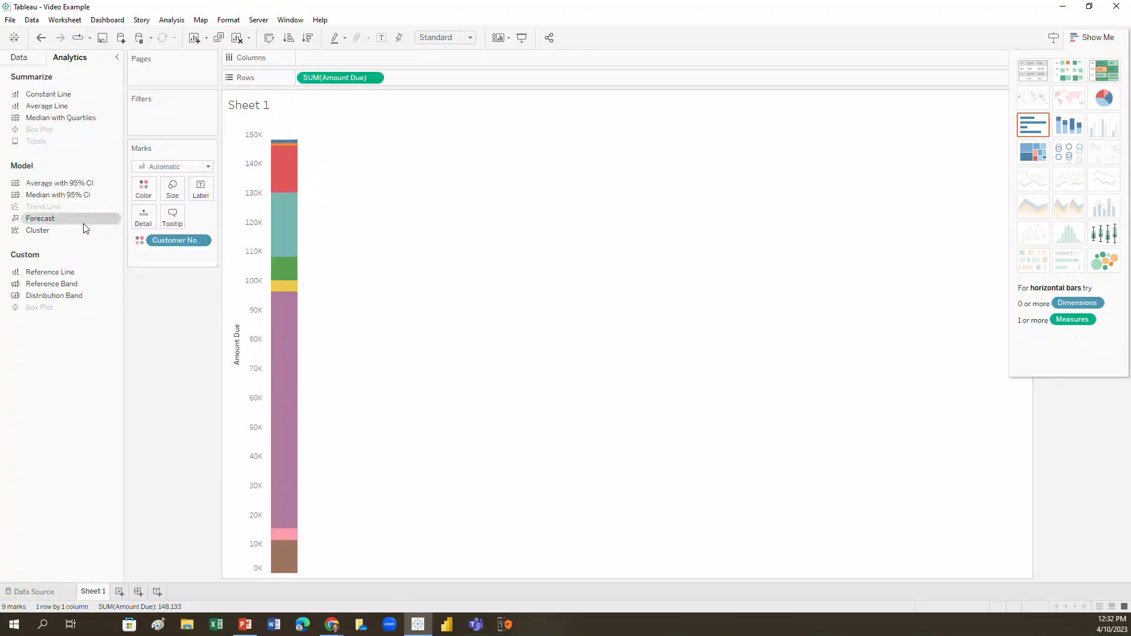
Place Customer No. and State on the columns to split the Amount Due bars by customer and state.
{"action": "left_click", "coordinate": [26, 60]}
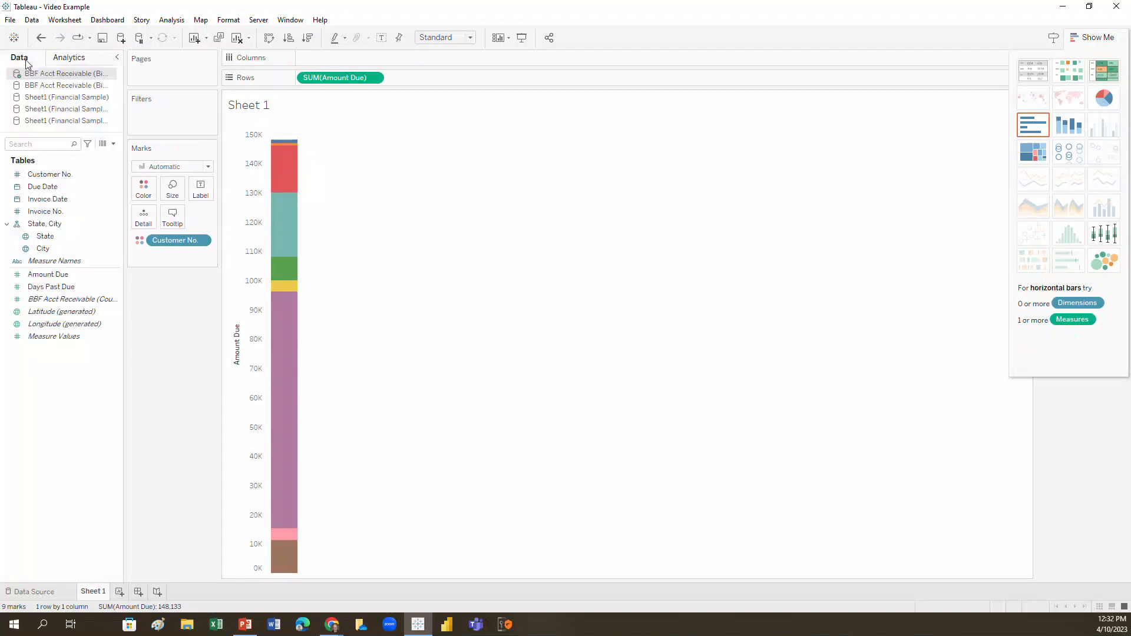
{"action": "left_click_drag", "start_coordinate": [206, 159], "coordinate": [336, 59]}
{"action": "left_click_drag", "start_coordinate": [70, 199], "coordinate": [410, 68]}
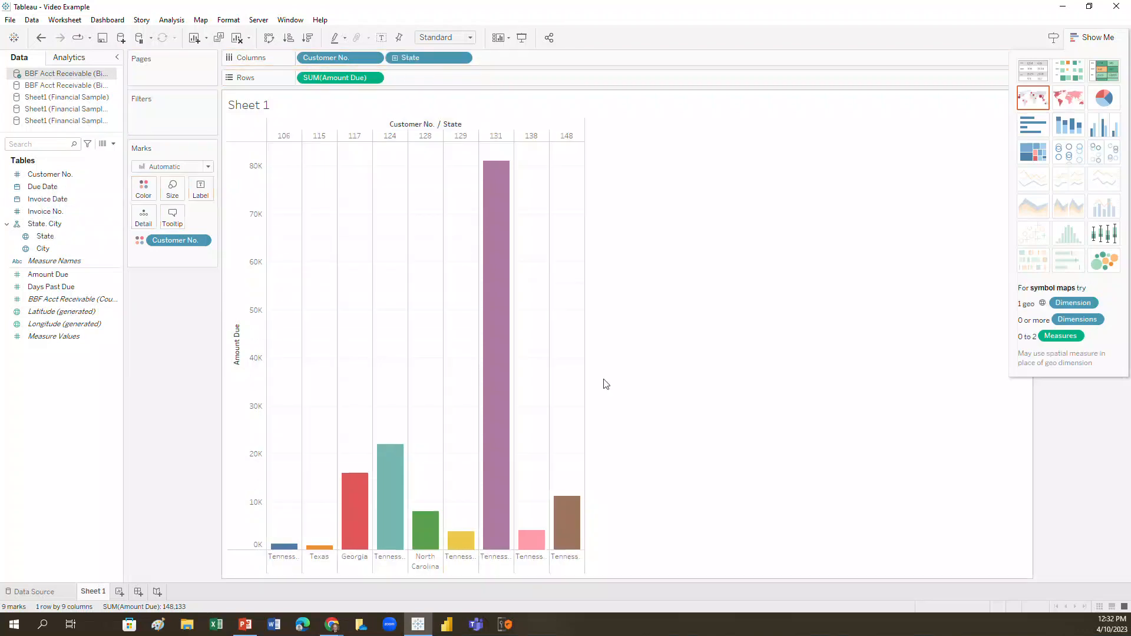
Convert the chart into stacked bars per state and label the segments with Customer No.
{"action": "left_click", "coordinate": [1069, 123]}
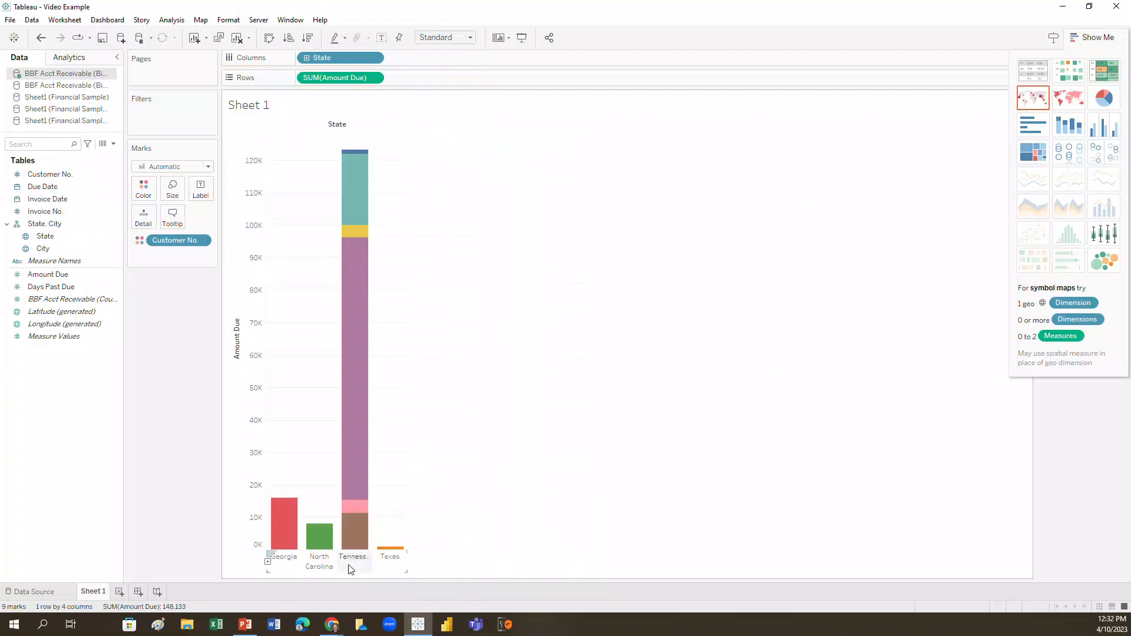
{"action": "mouse_move", "coordinate": [361, 553]}
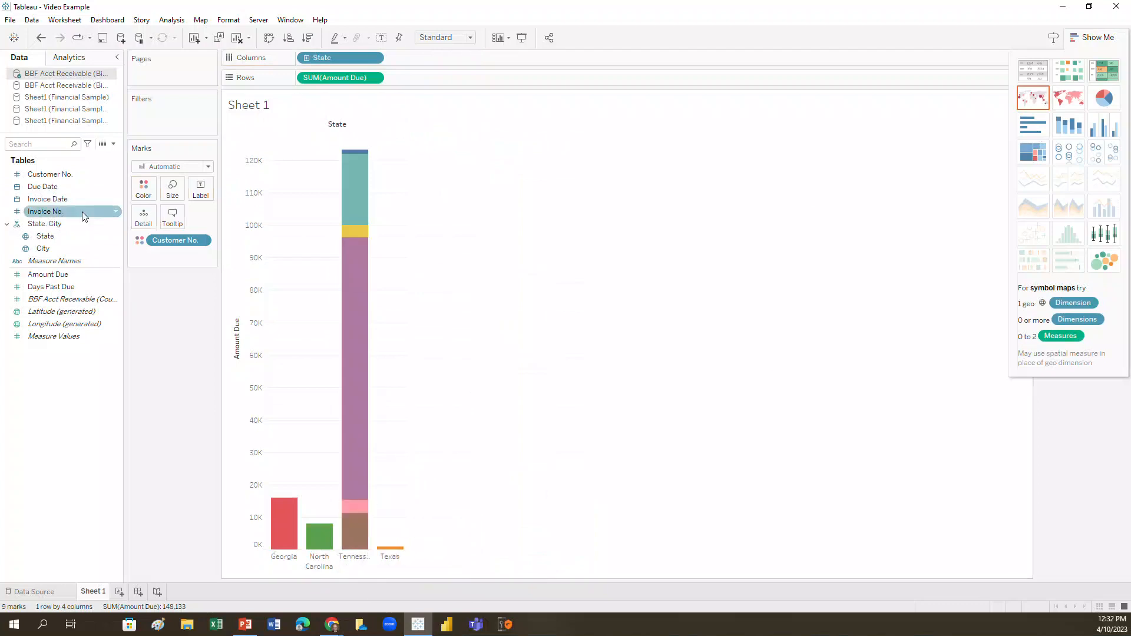
{"action": "left_click_drag", "start_coordinate": [65, 175], "coordinate": [200, 188]}
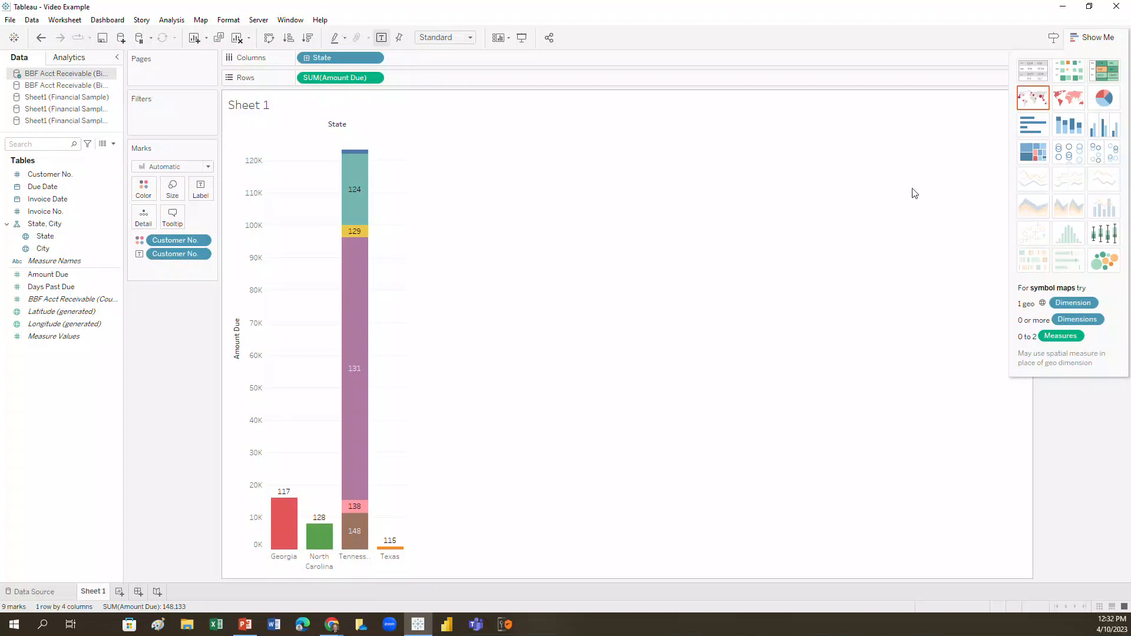
Try a symbol map of Amount Due by state, and remove every field except Customer No. from the sheet.
{"action": "left_click", "coordinate": [1043, 104]}
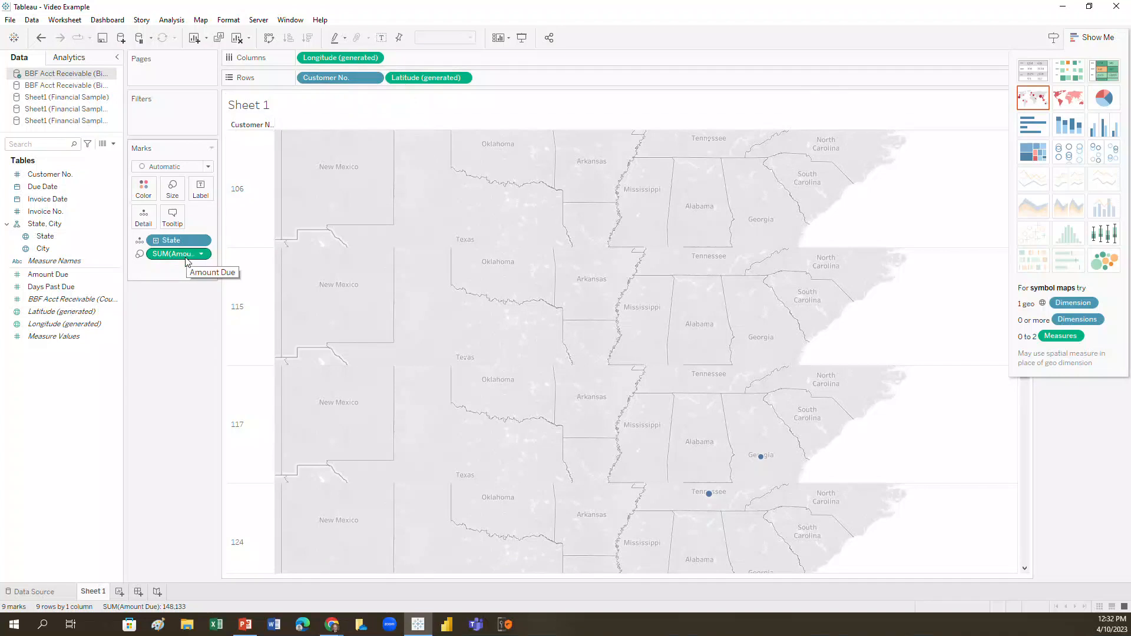
{"action": "left_click_drag", "start_coordinate": [179, 240], "coordinate": [59, 200]}
{"action": "left_click_drag", "start_coordinate": [160, 244], "coordinate": [65, 286]}
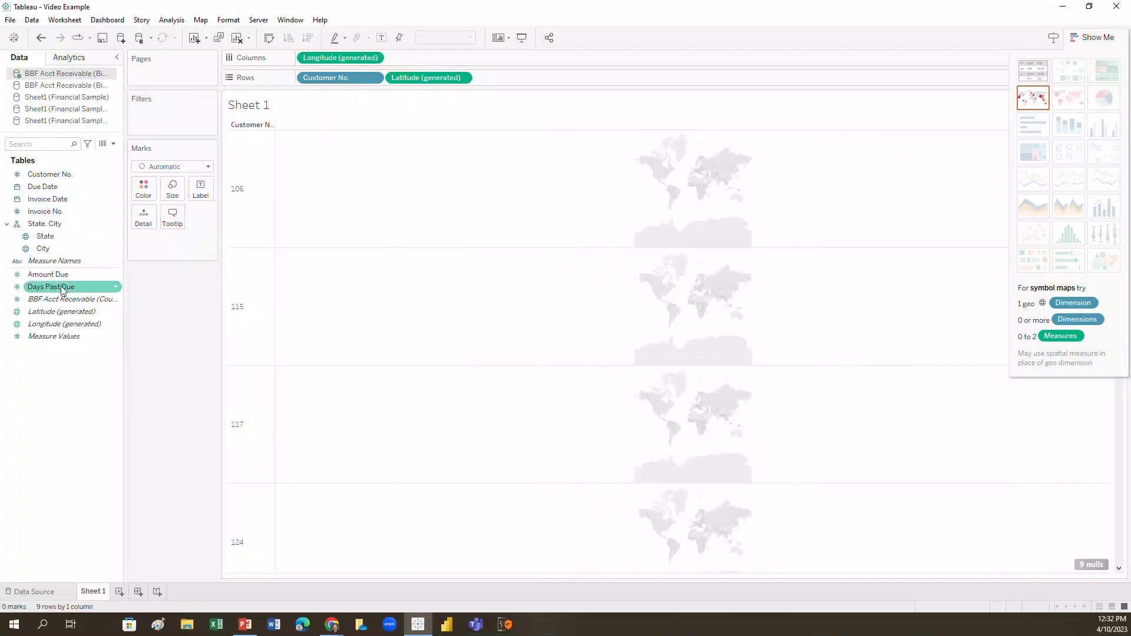
{"action": "left_click_drag", "start_coordinate": [353, 58], "coordinate": [105, 125]}
{"action": "left_click_drag", "start_coordinate": [400, 77], "coordinate": [82, 109]}
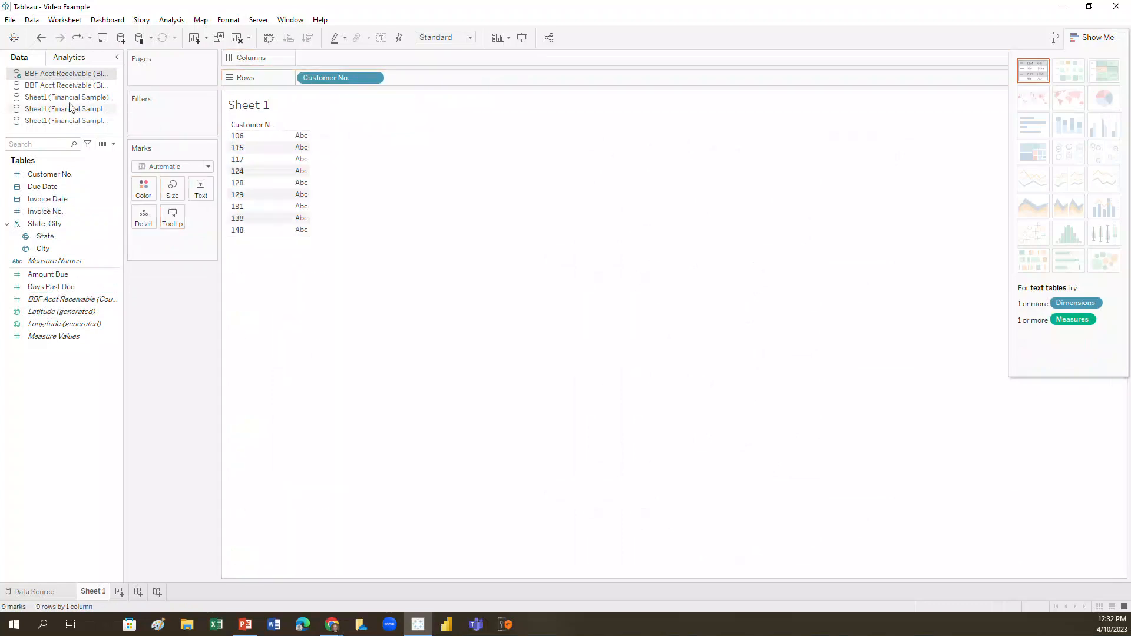
Move Customer No. to the columns and add Amount Due to the rows to rebuild the vertical bar chart.
{"action": "left_click_drag", "start_coordinate": [318, 77], "coordinate": [339, 55]}
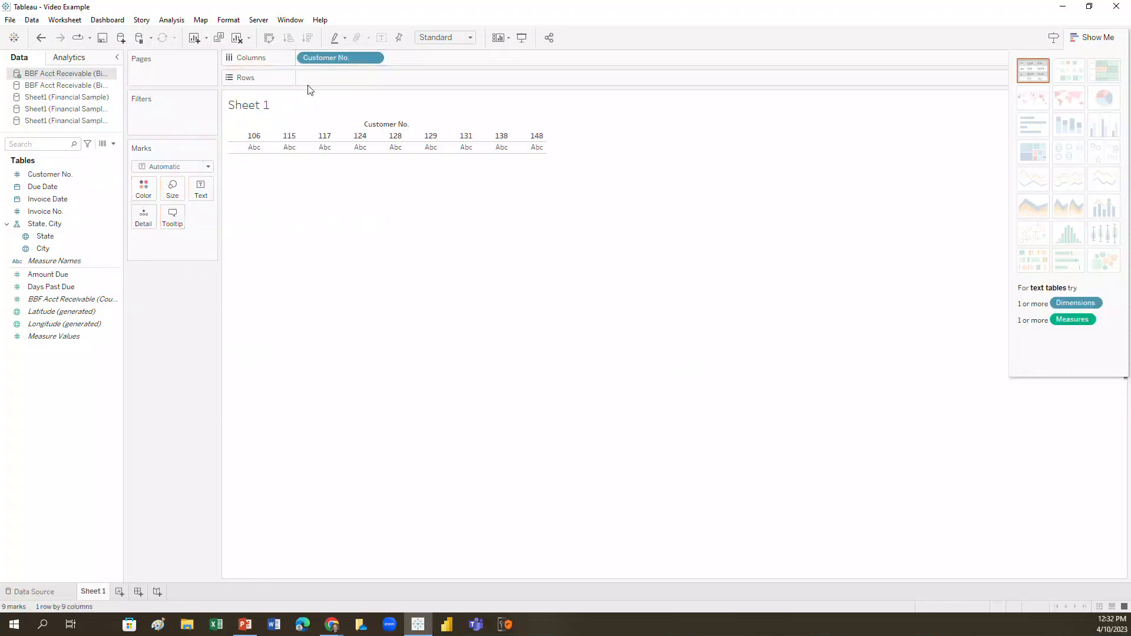
{"action": "left_click", "coordinate": [59, 287]}
{"action": "left_click_drag", "start_coordinate": [50, 274], "coordinate": [341, 86]}
{"action": "left_click_drag", "start_coordinate": [47, 274], "coordinate": [350, 77]}
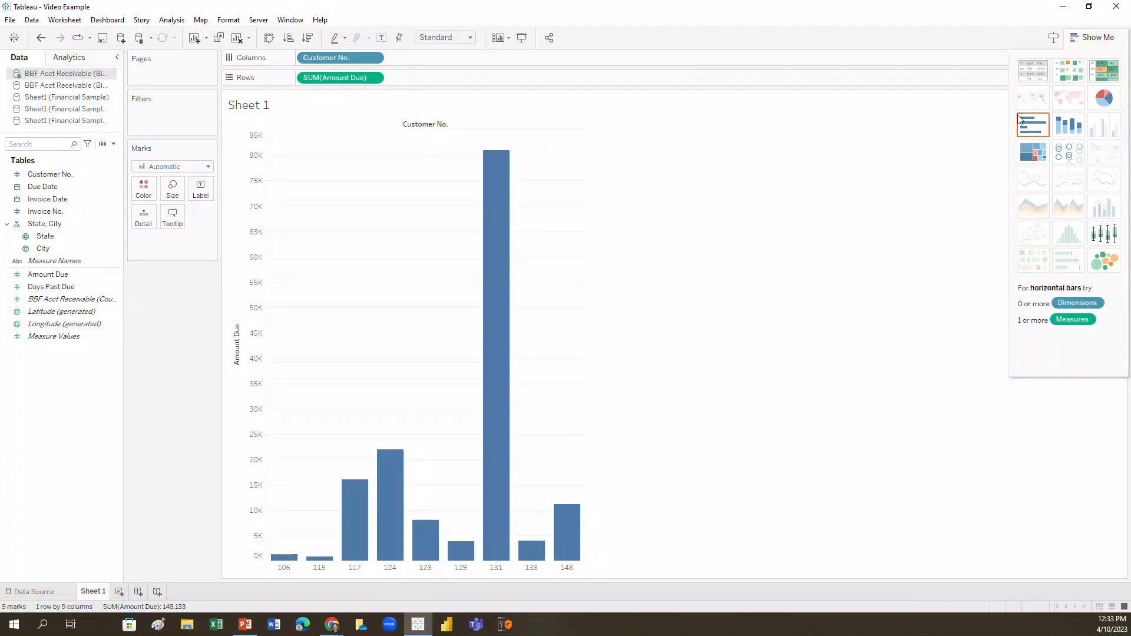
Replace Customer No. with State on the columns and convert the chart into a symbol map of Amount Due.
{"action": "mouse_move", "coordinate": [470, 218]}
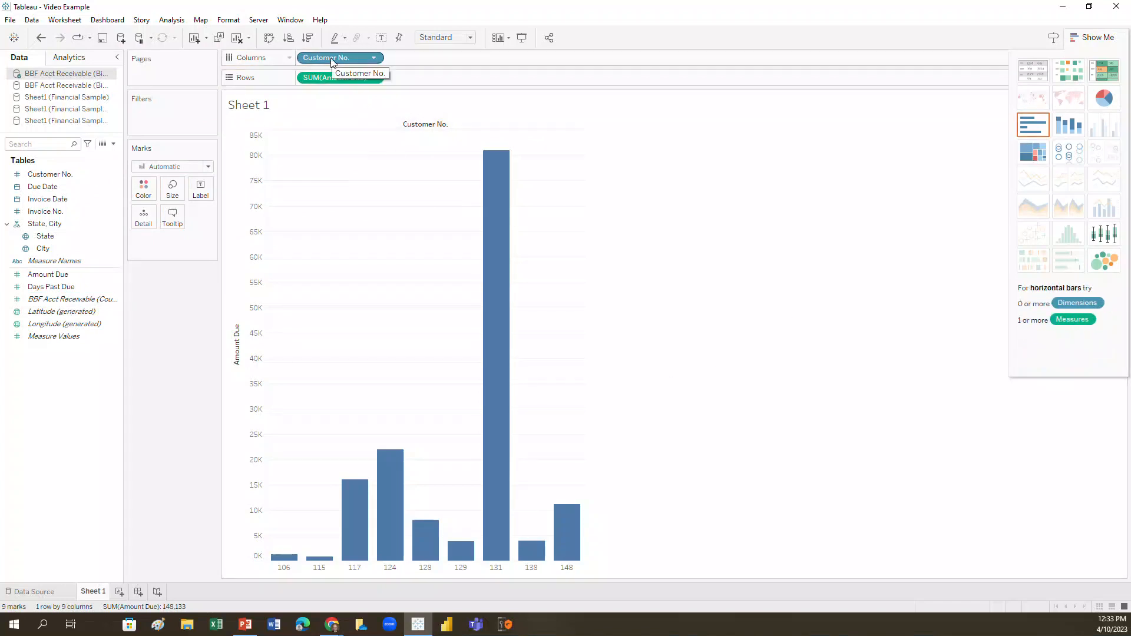
{"action": "left_click_drag", "start_coordinate": [330, 61], "coordinate": [26, 197]}
{"action": "left_click_drag", "start_coordinate": [42, 236], "coordinate": [338, 62]}
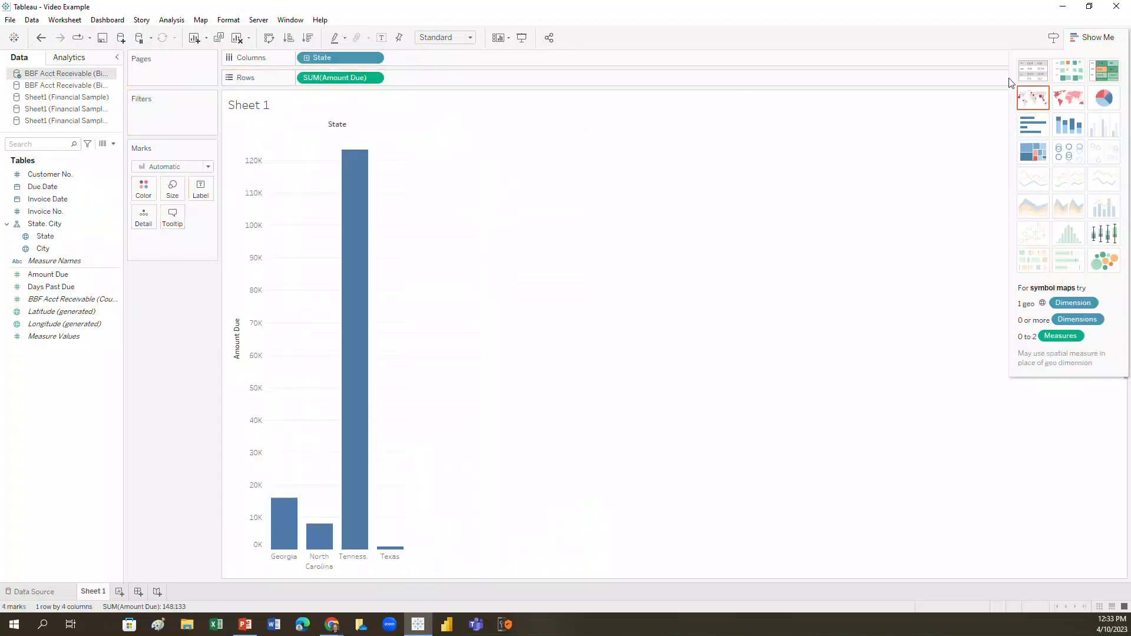
{"action": "left_click", "coordinate": [1032, 96]}
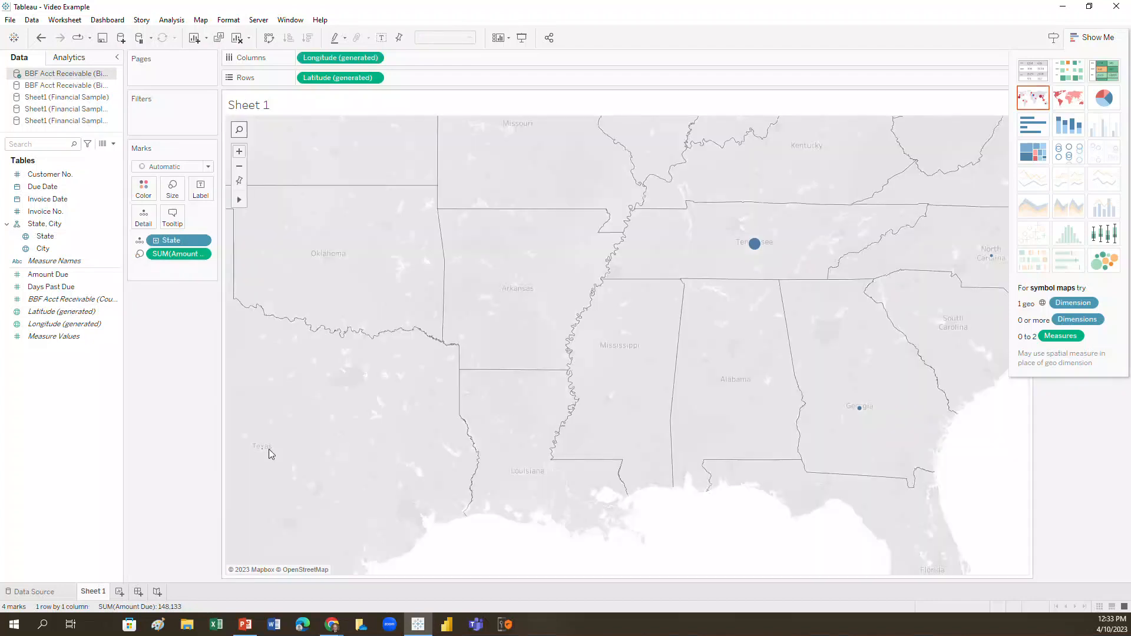
{"action": "mouse_move", "coordinate": [264, 454]}
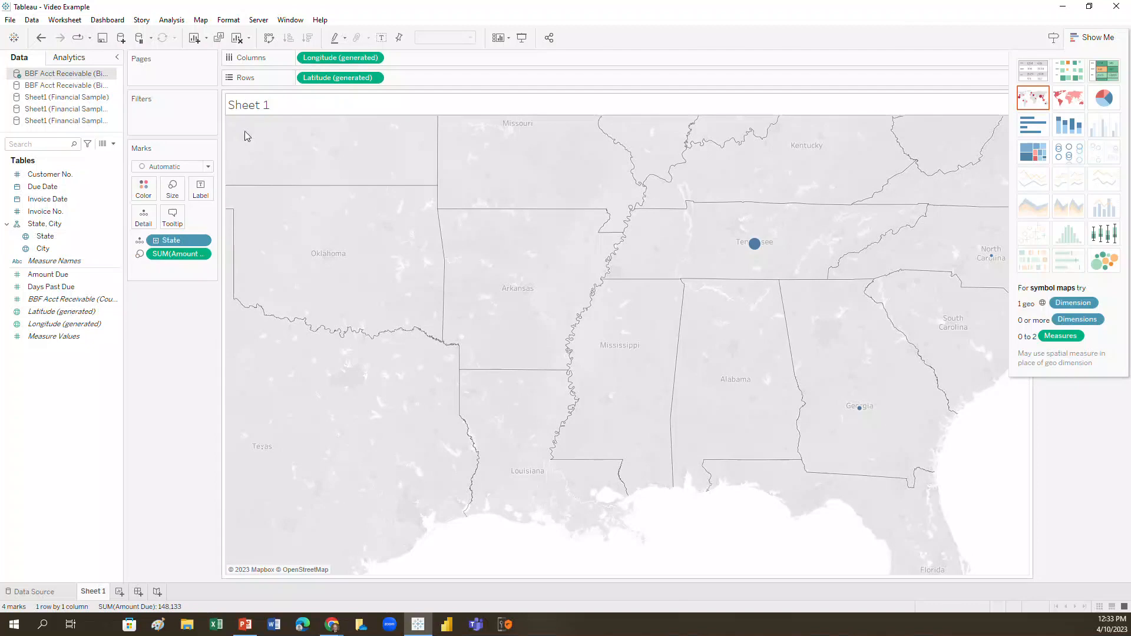
Label the map points with State and City, and switch the map type to one colored by Amount Due.
{"action": "left_click_drag", "start_coordinate": [179, 245], "coordinate": [193, 195]}
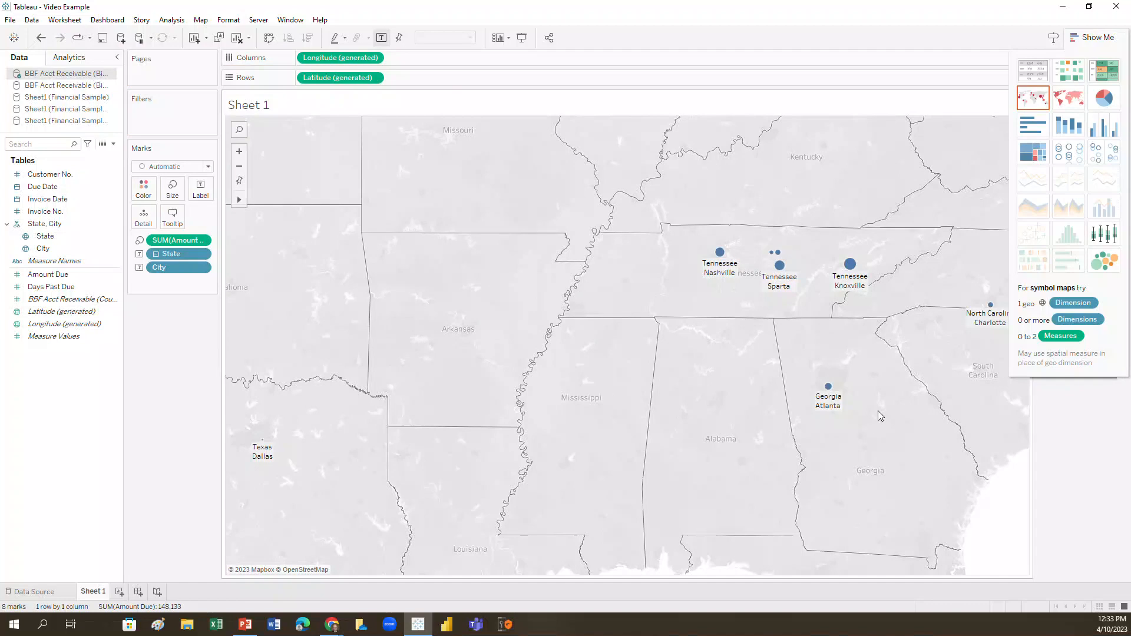
{"action": "left_click", "coordinate": [1068, 98]}
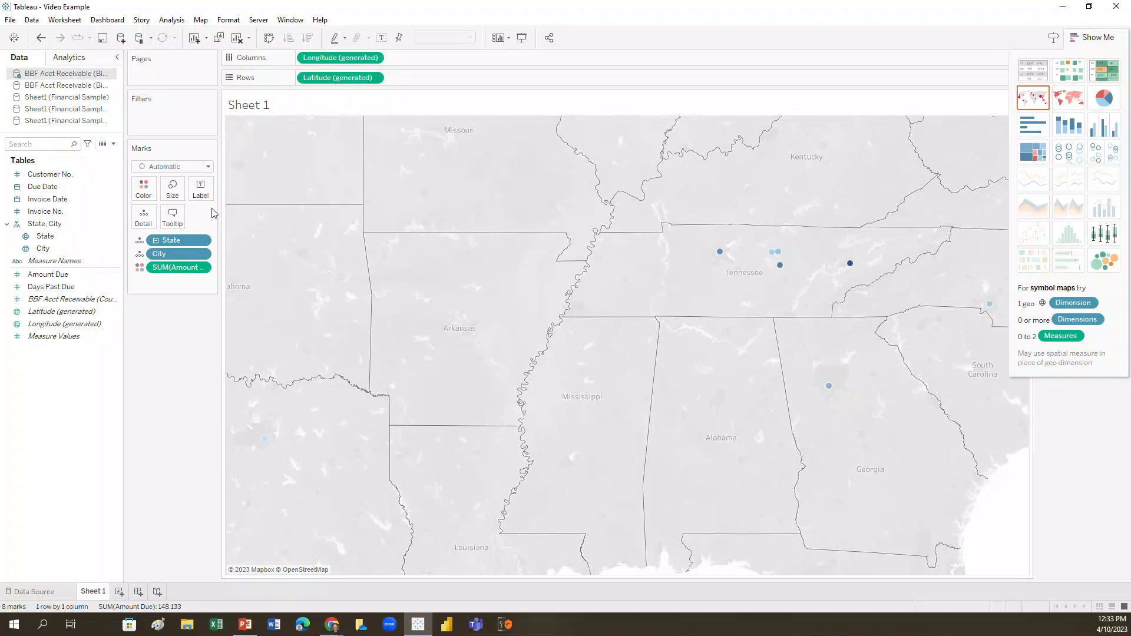
Clear the map's fields and rebuild it from a bar chart of Amount Due by City.
{"action": "left_click_drag", "start_coordinate": [182, 241], "coordinate": [48, 216]}
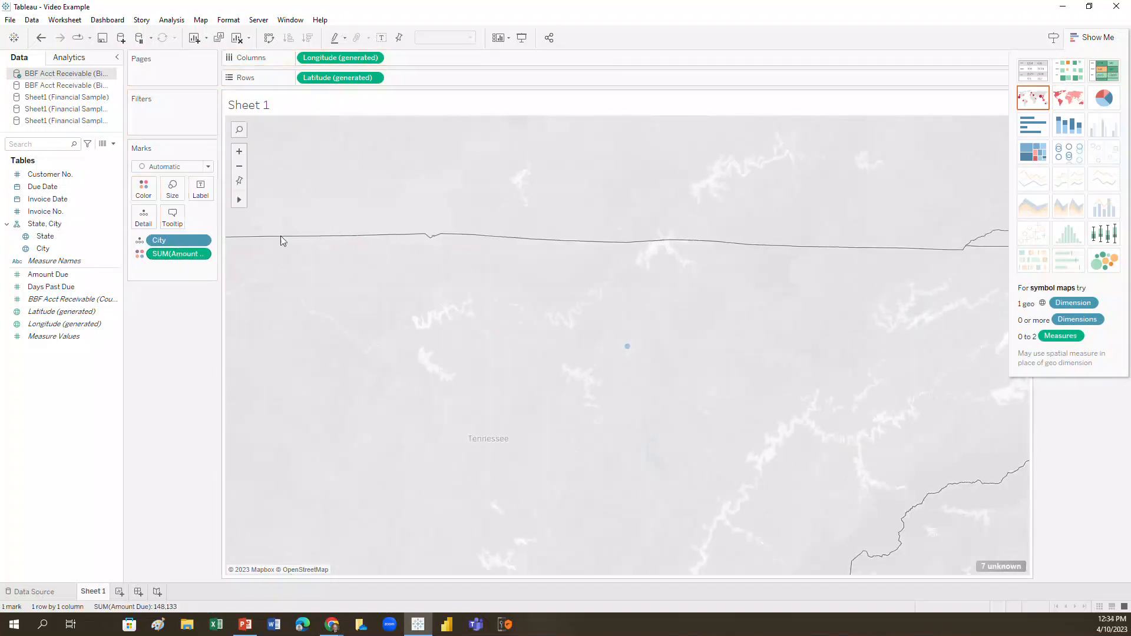
{"action": "left_click_drag", "start_coordinate": [192, 238], "coordinate": [46, 226]}
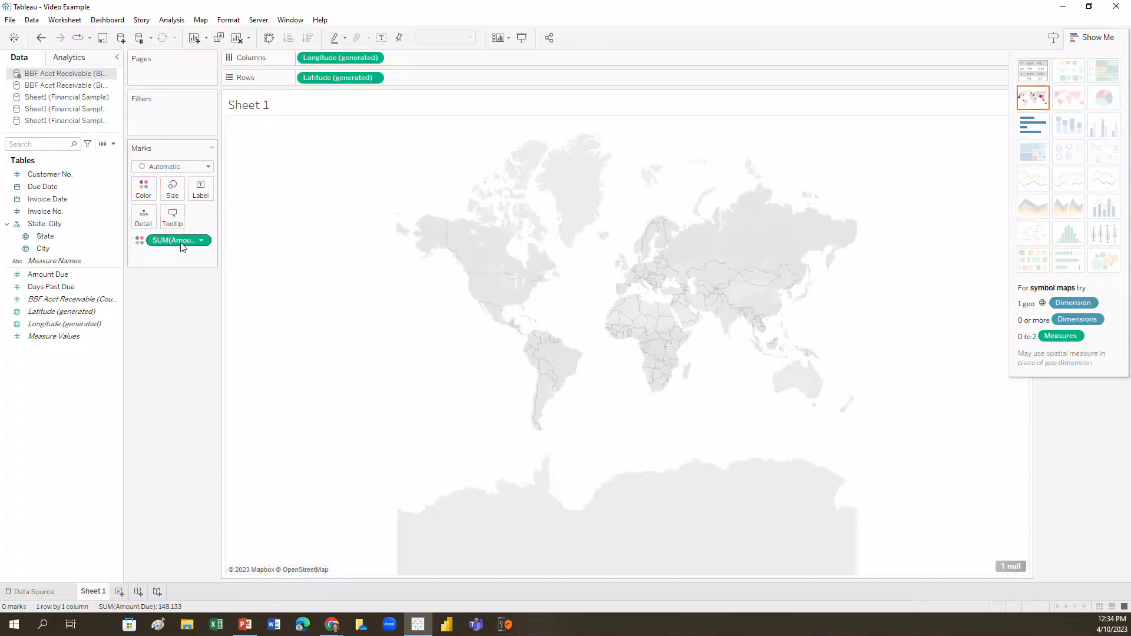
{"action": "left_click_drag", "start_coordinate": [177, 247], "coordinate": [89, 236]}
{"action": "left_click_drag", "start_coordinate": [339, 77], "coordinate": [108, 192]}
{"action": "left_click_drag", "start_coordinate": [341, 57], "coordinate": [310, 57]}
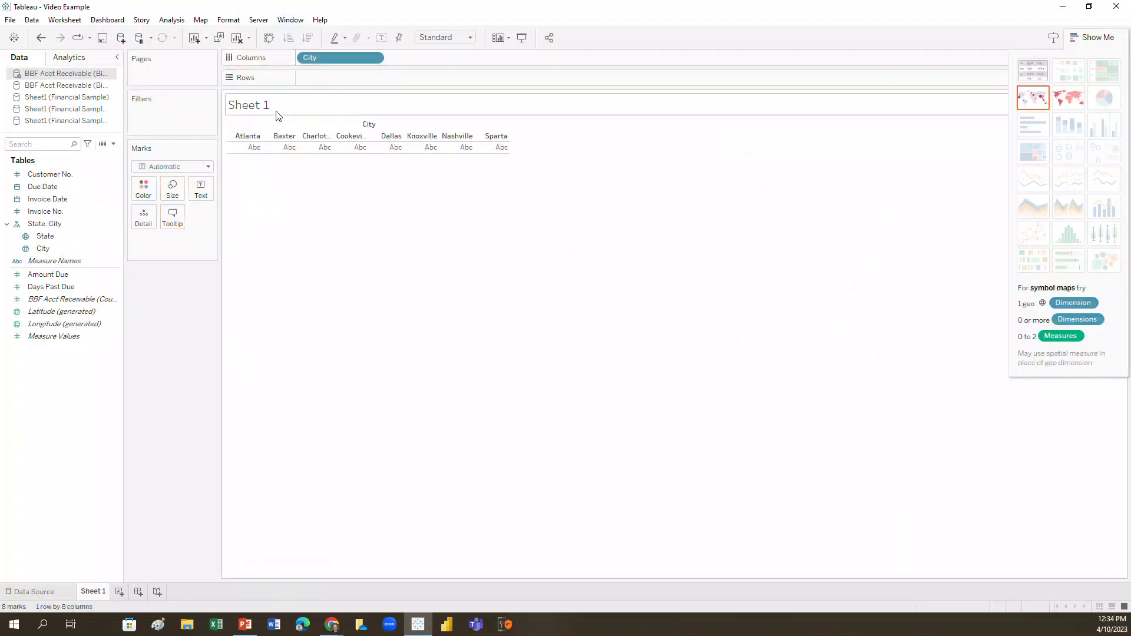
{"action": "left_click_drag", "start_coordinate": [70, 274], "coordinate": [353, 86]}
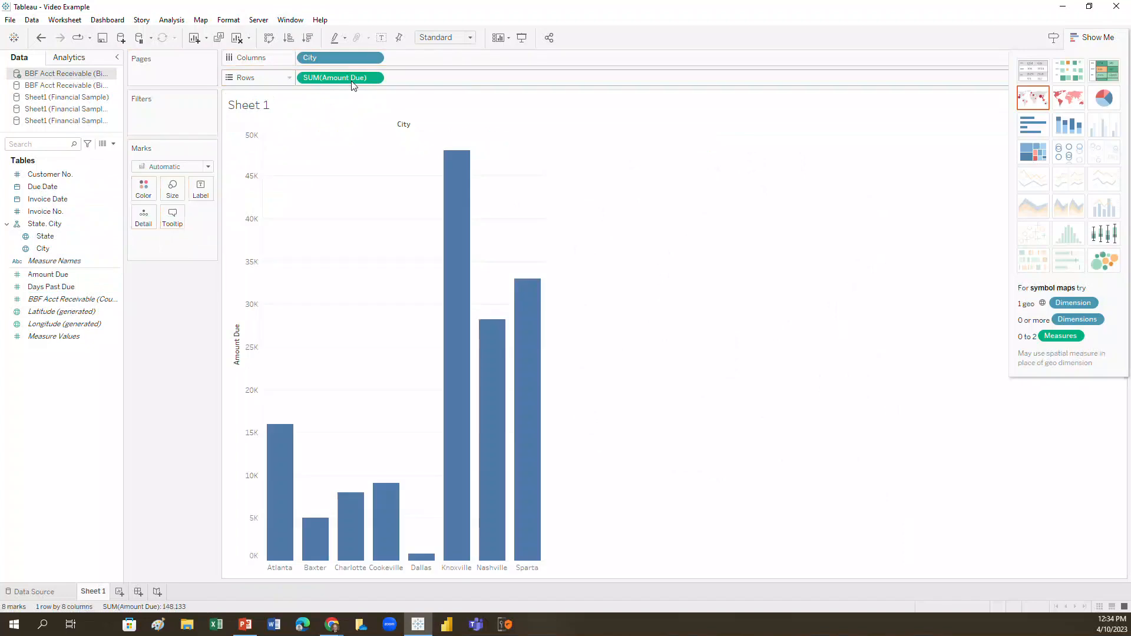
{"action": "left_click", "coordinate": [1075, 101]}
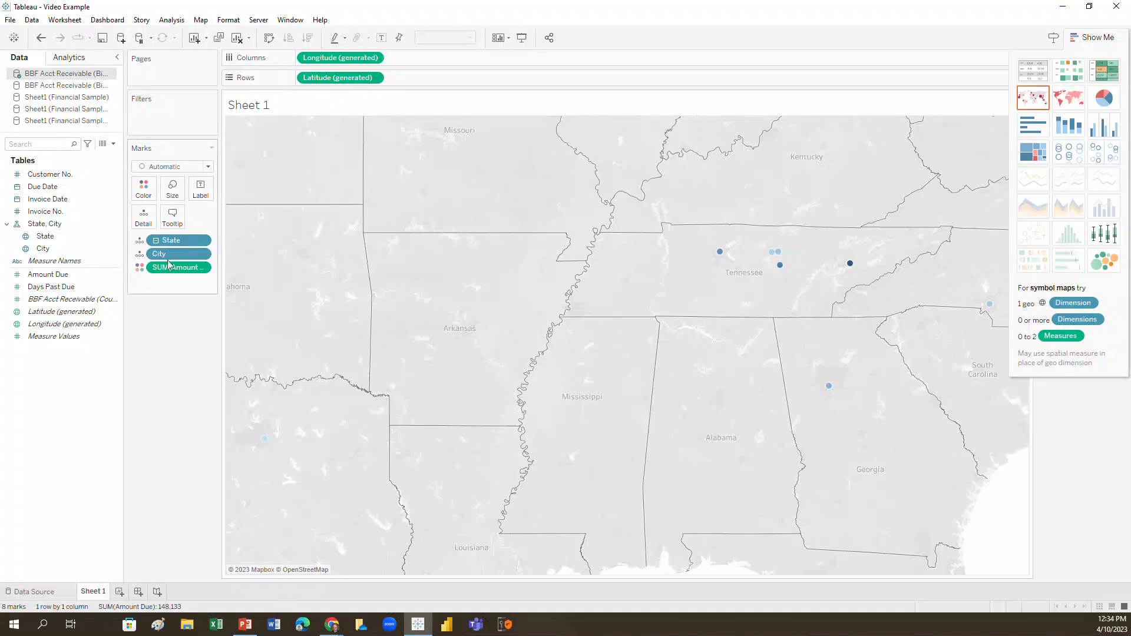
Remove City from the map to show filled states colored by Amount Due, and inspect the states' values.
{"action": "left_click_drag", "start_coordinate": [177, 253], "coordinate": [61, 211]}
{"action": "mouse_move", "coordinate": [851, 235]}
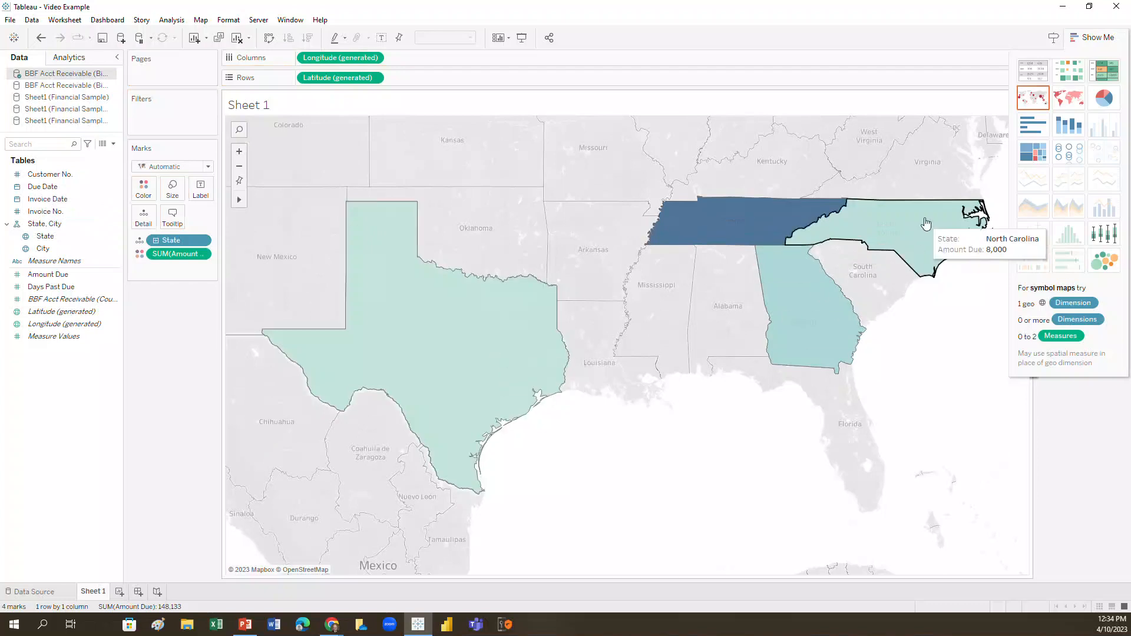
{"action": "mouse_move", "coordinate": [787, 216]}
{"action": "mouse_move", "coordinate": [380, 351]}
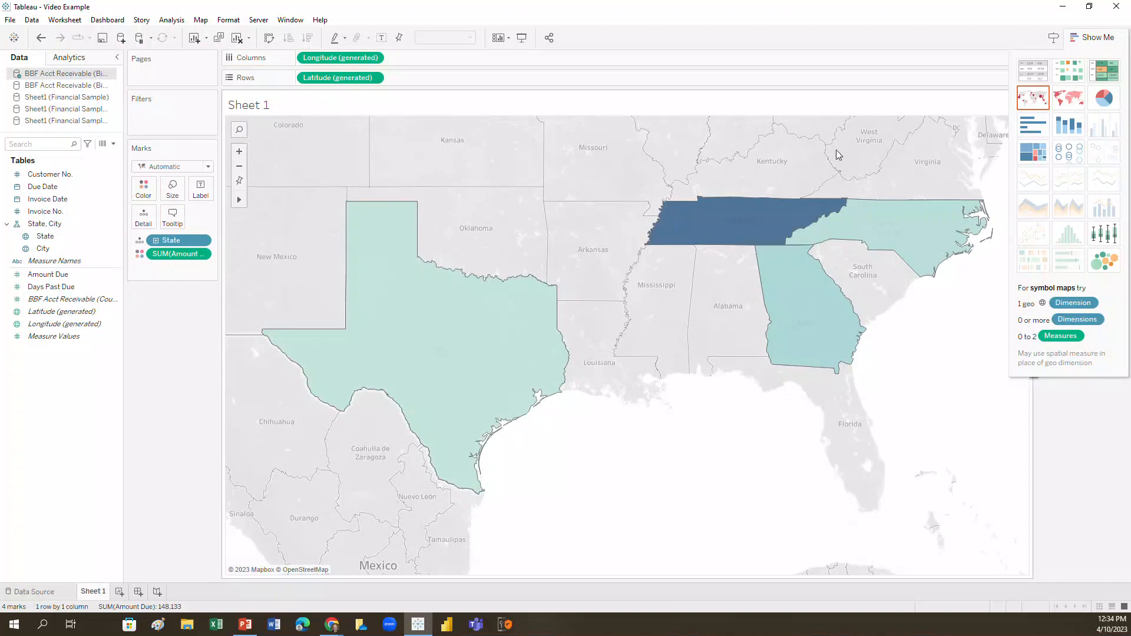
Try a treemap of Amount Due by State, and return through the filled map to a symbol map.
{"action": "left_click", "coordinate": [1030, 151]}
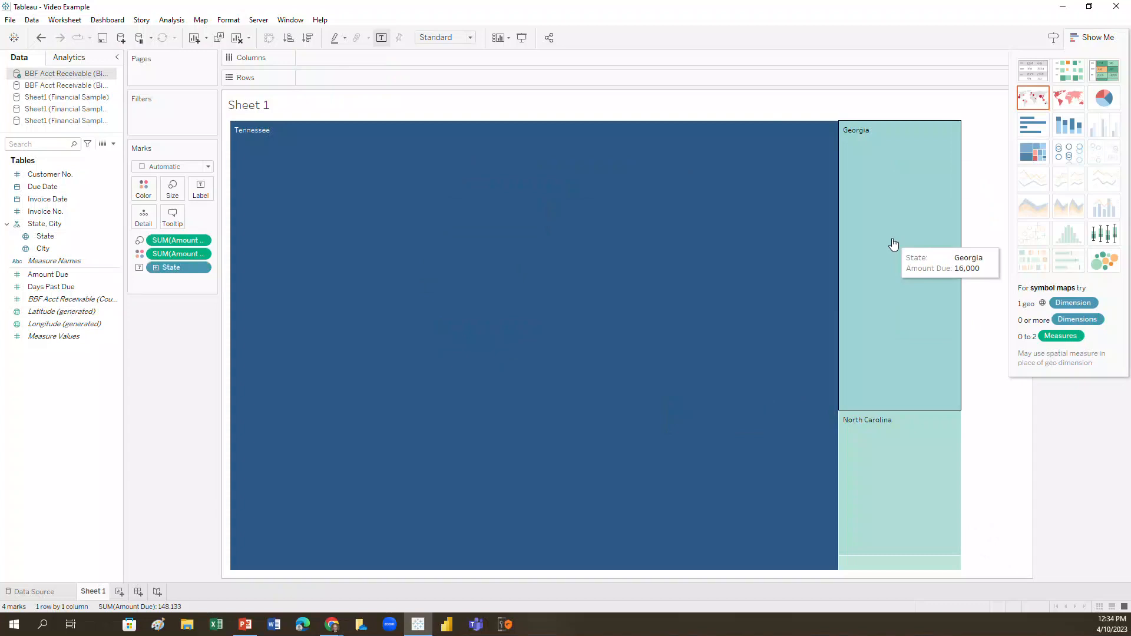
{"action": "left_click", "coordinate": [1069, 98]}
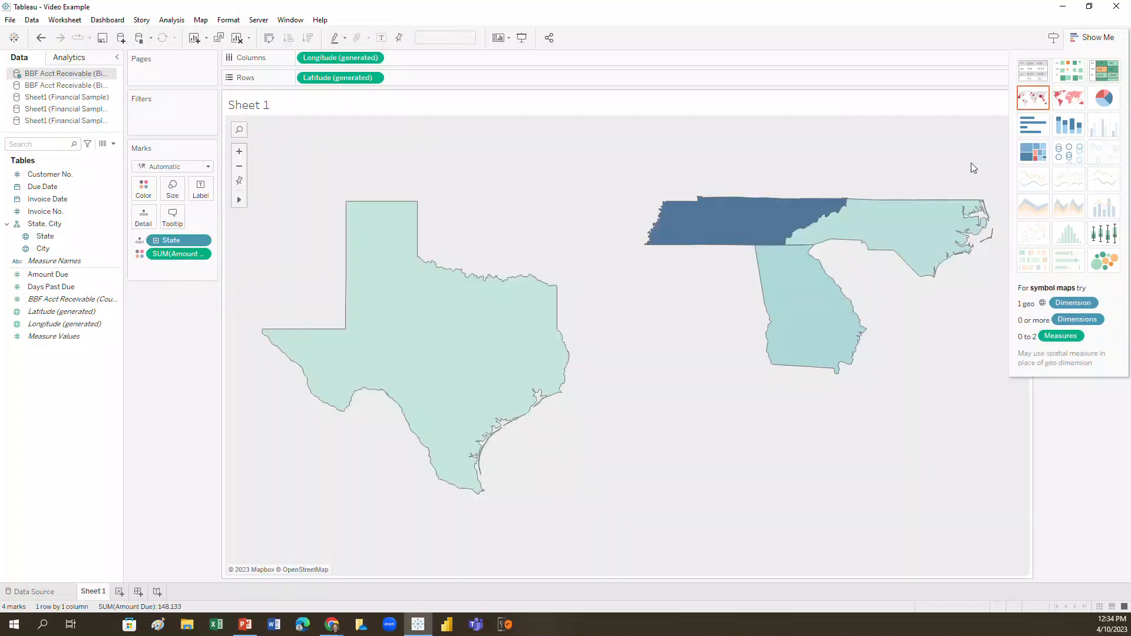
{"action": "left_click", "coordinate": [1036, 100]}
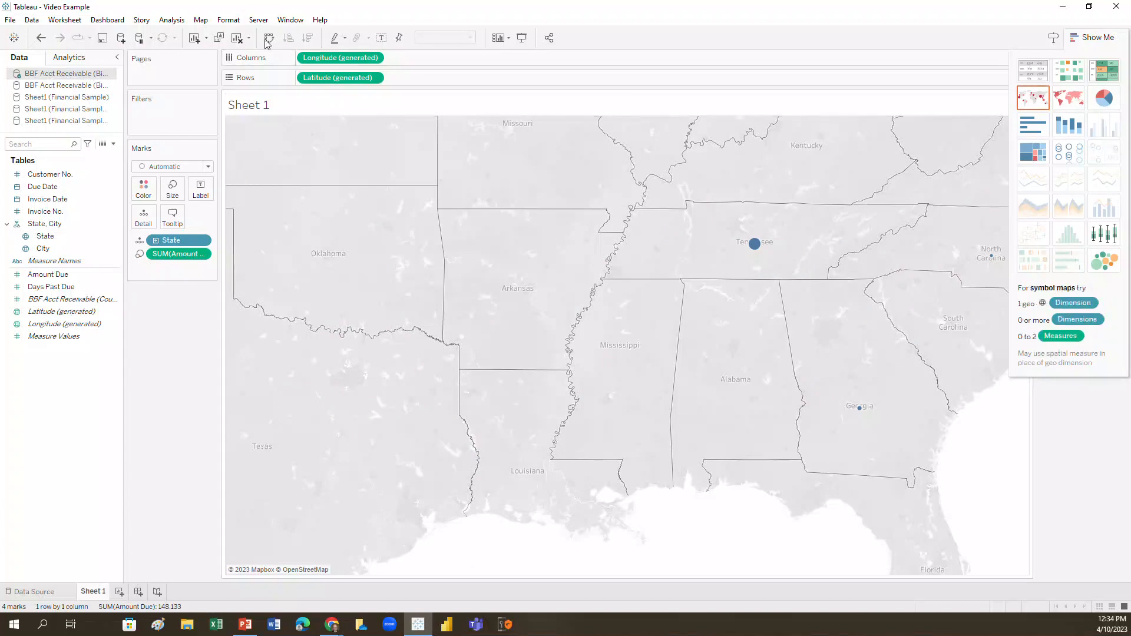
Remove the map coordinates and build vertical bars of Amount Due by State and Customer No., with State first on the columns.
{"action": "left_click_drag", "start_coordinate": [313, 64], "coordinate": [9, 182]}
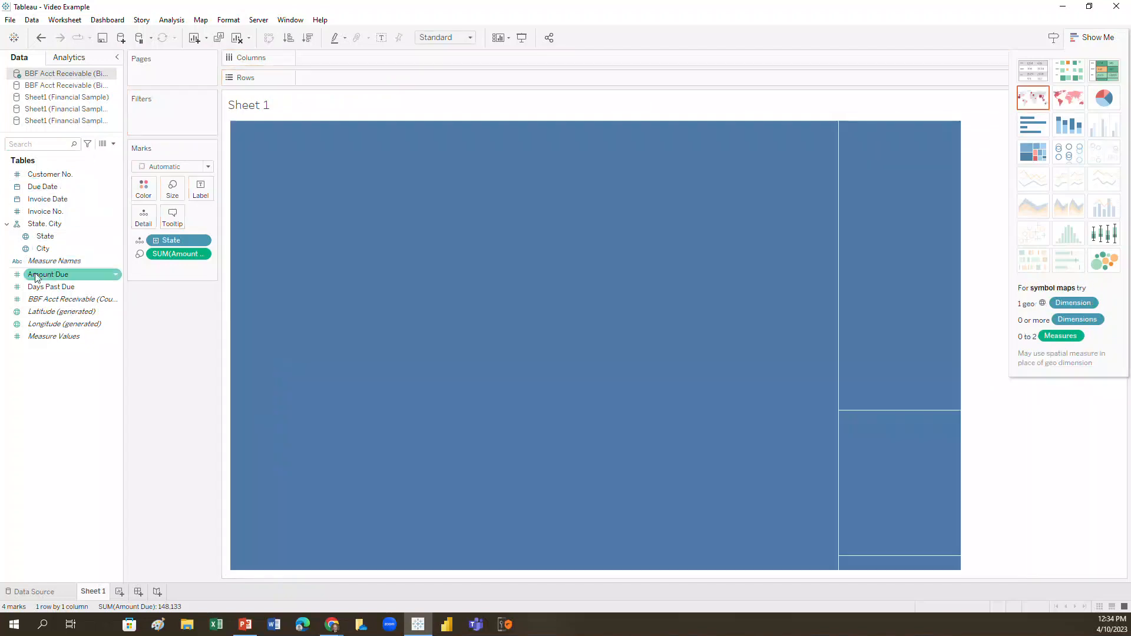
{"action": "left_click_drag", "start_coordinate": [41, 274], "coordinate": [317, 75]}
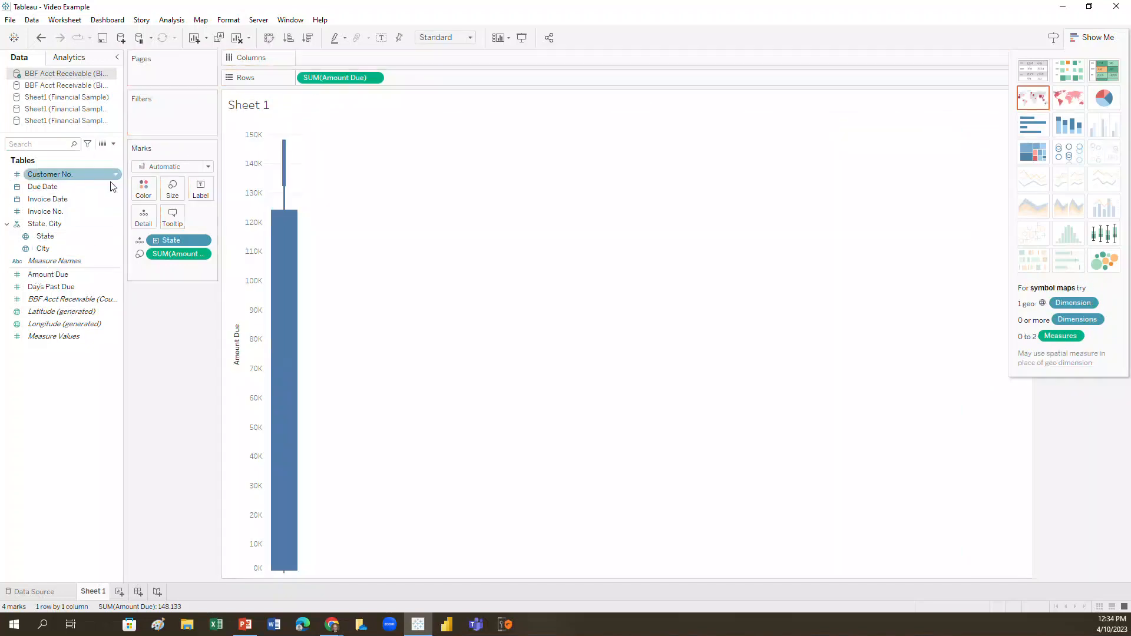
{"action": "left_click_drag", "start_coordinate": [50, 174], "coordinate": [353, 60]}
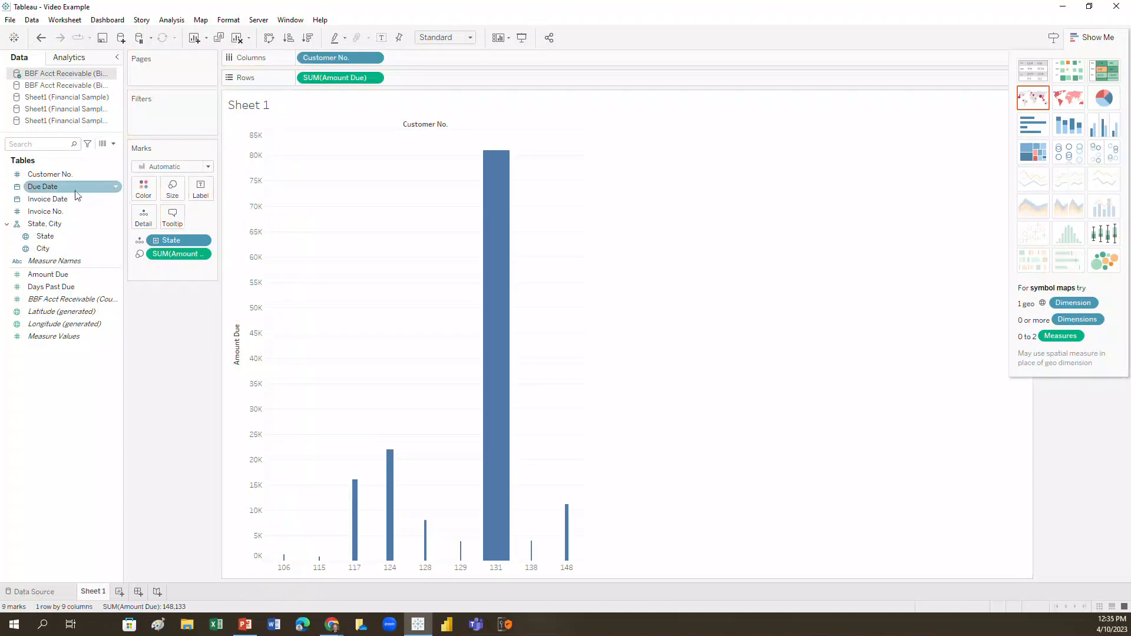
{"action": "left_click_drag", "start_coordinate": [53, 223], "coordinate": [430, 54]}
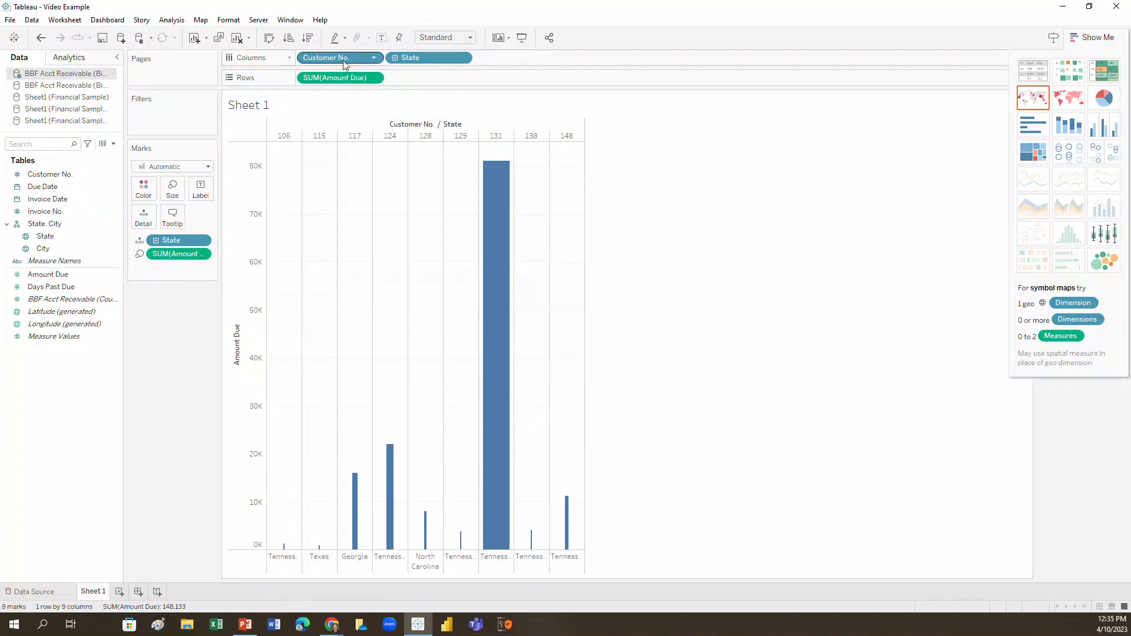
{"action": "left_click_drag", "start_coordinate": [361, 57], "coordinate": [532, 59]}
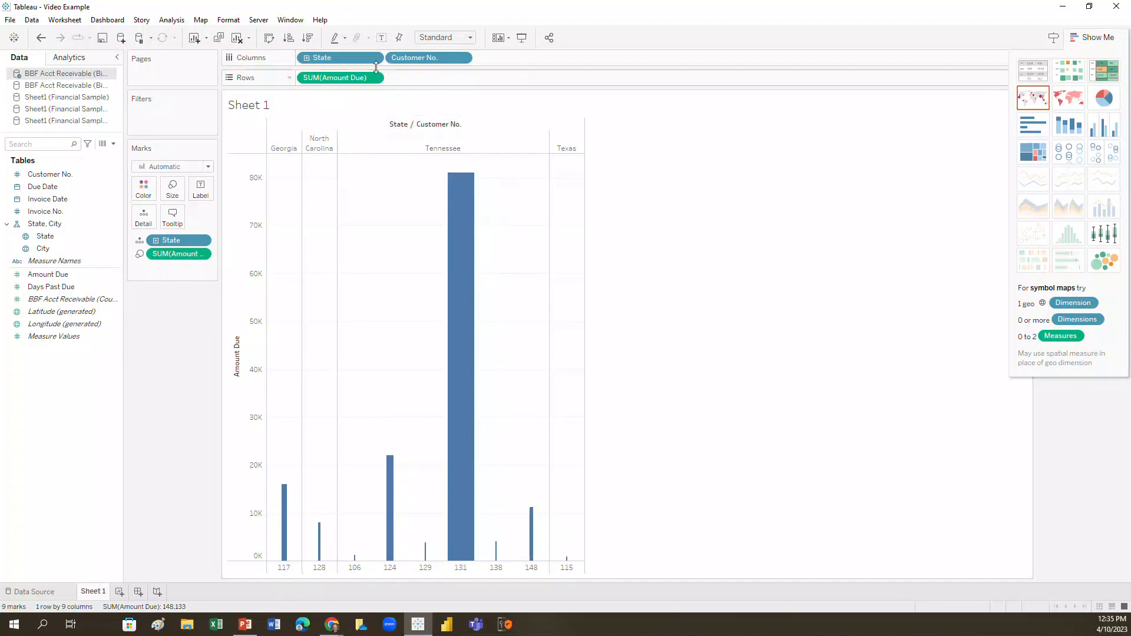
Color the bars by State and remove Amount Due from the bar size.
{"action": "left_click_drag", "start_coordinate": [43, 238], "coordinate": [143, 188]}
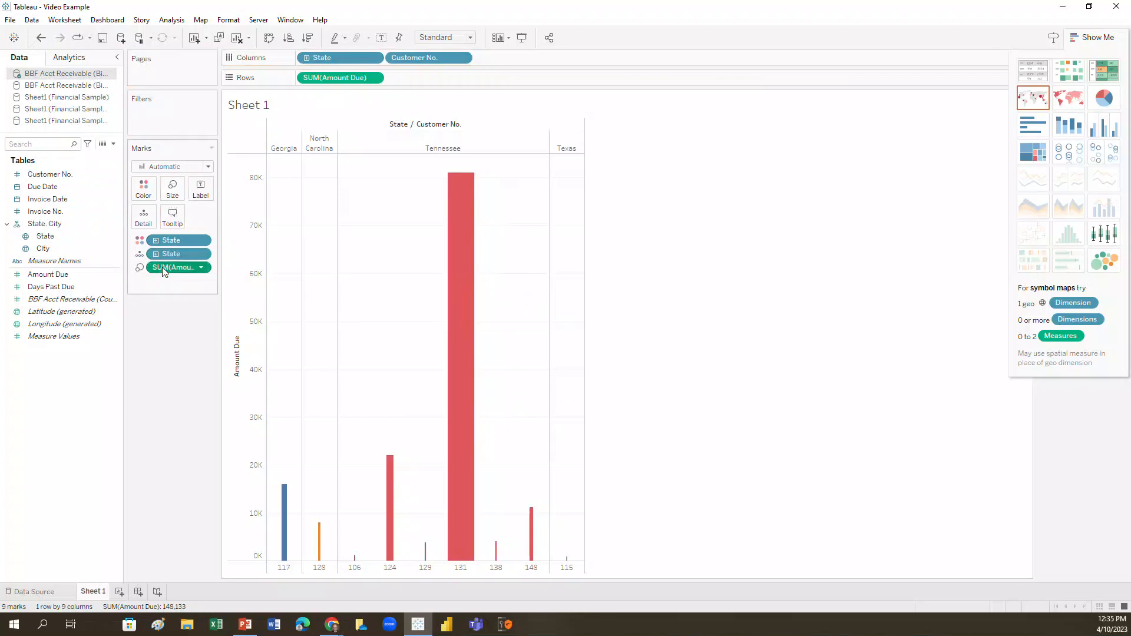
{"action": "left_click_drag", "start_coordinate": [161, 267], "coordinate": [83, 312]}
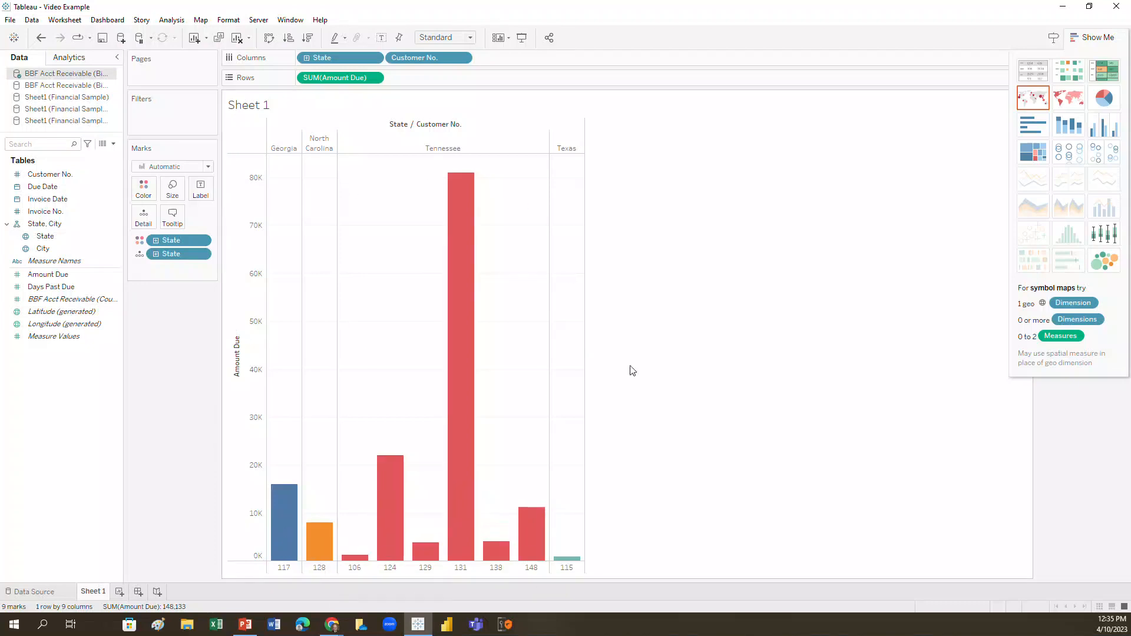
{"action": "mouse_move", "coordinate": [281, 506]}
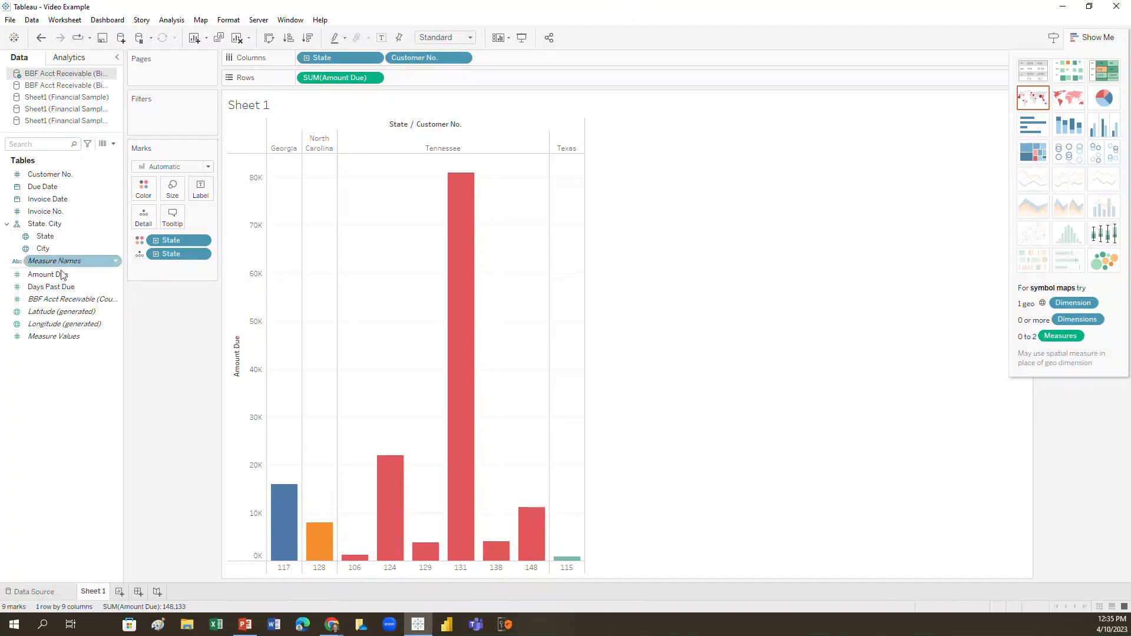
Add Days Past Due to the rows, compare its bars with Amount Due, and place it ahead of Amount Due.
{"action": "left_click_drag", "start_coordinate": [53, 287], "coordinate": [419, 78]}
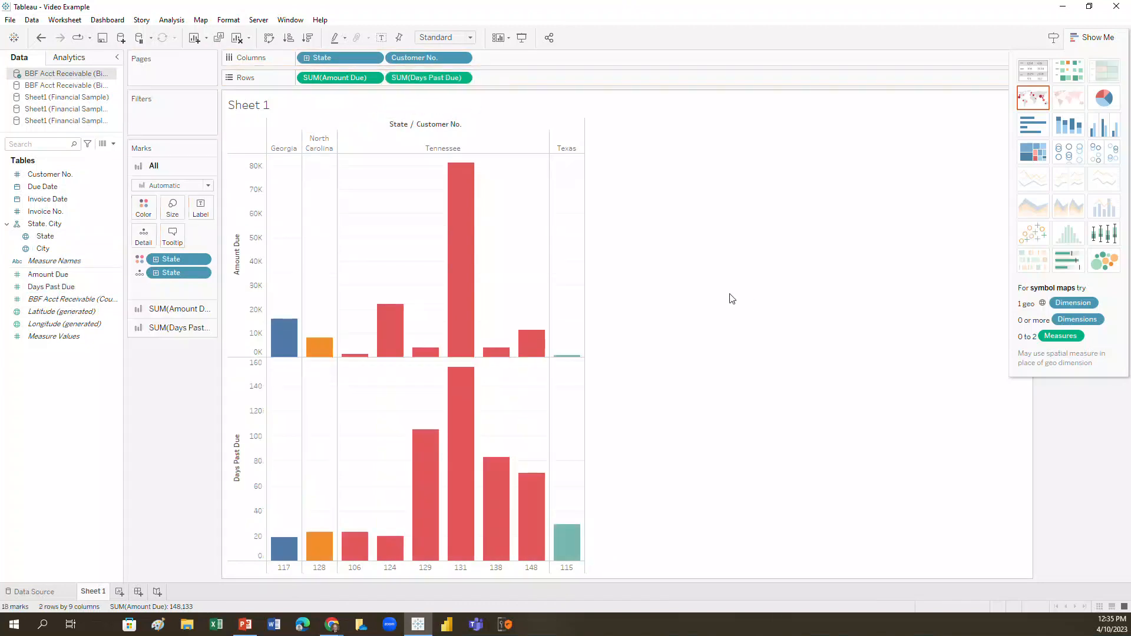
{"action": "mouse_move", "coordinate": [421, 470]}
{"action": "mouse_move", "coordinate": [406, 318]}
{"action": "mouse_move", "coordinate": [458, 533]}
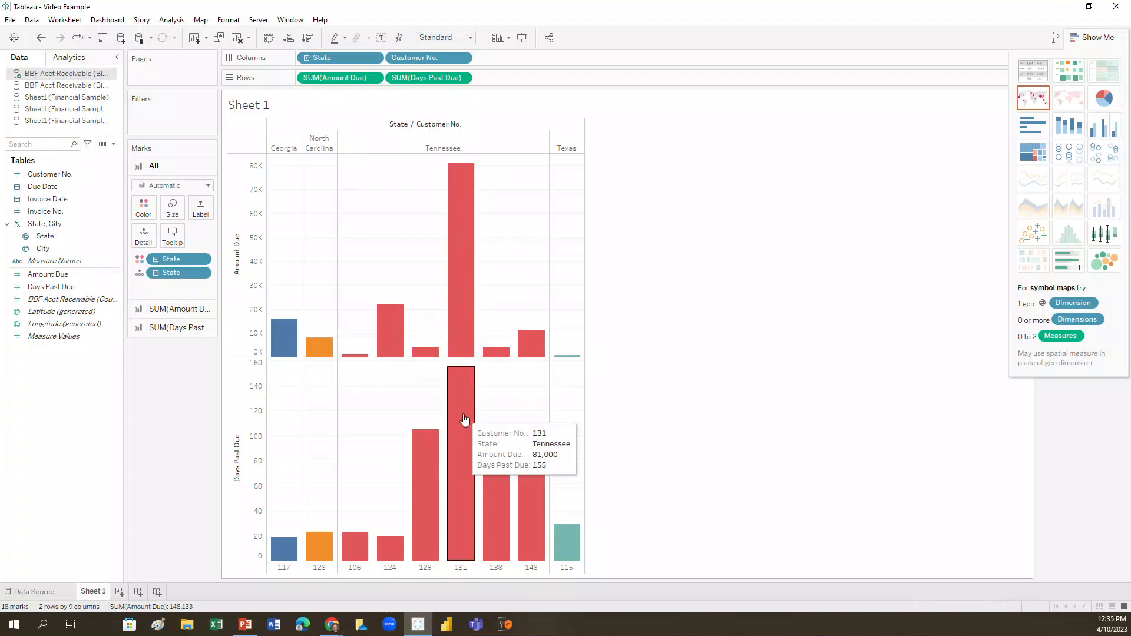
{"action": "mouse_move", "coordinate": [425, 352]}
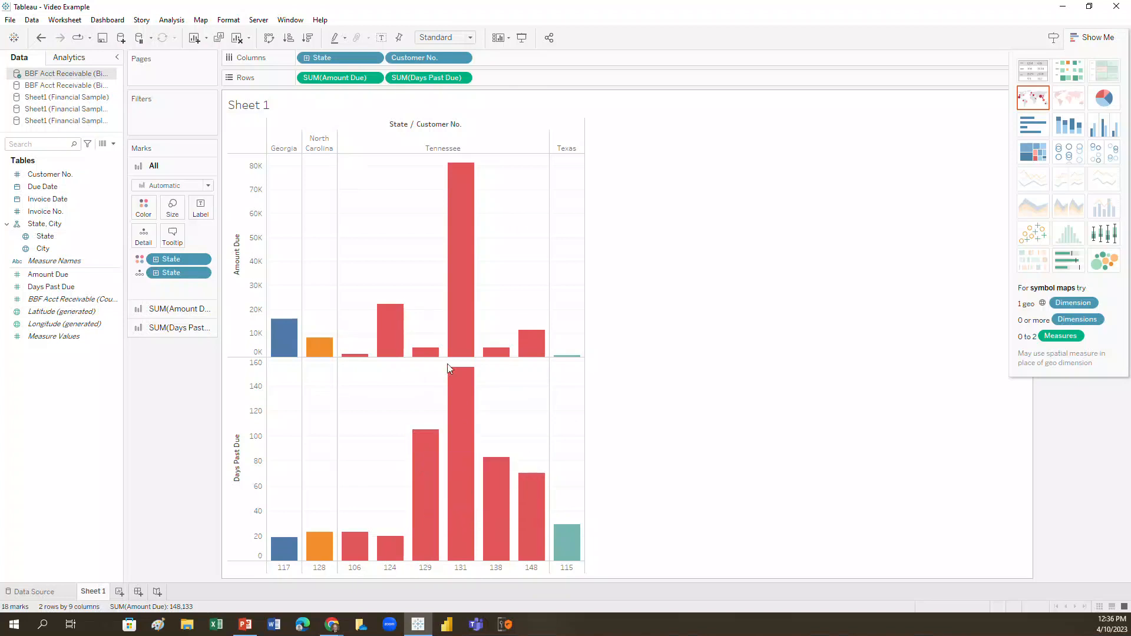
{"action": "mouse_move", "coordinate": [571, 550]}
{"action": "left_click_drag", "start_coordinate": [347, 86], "coordinate": [524, 81]}
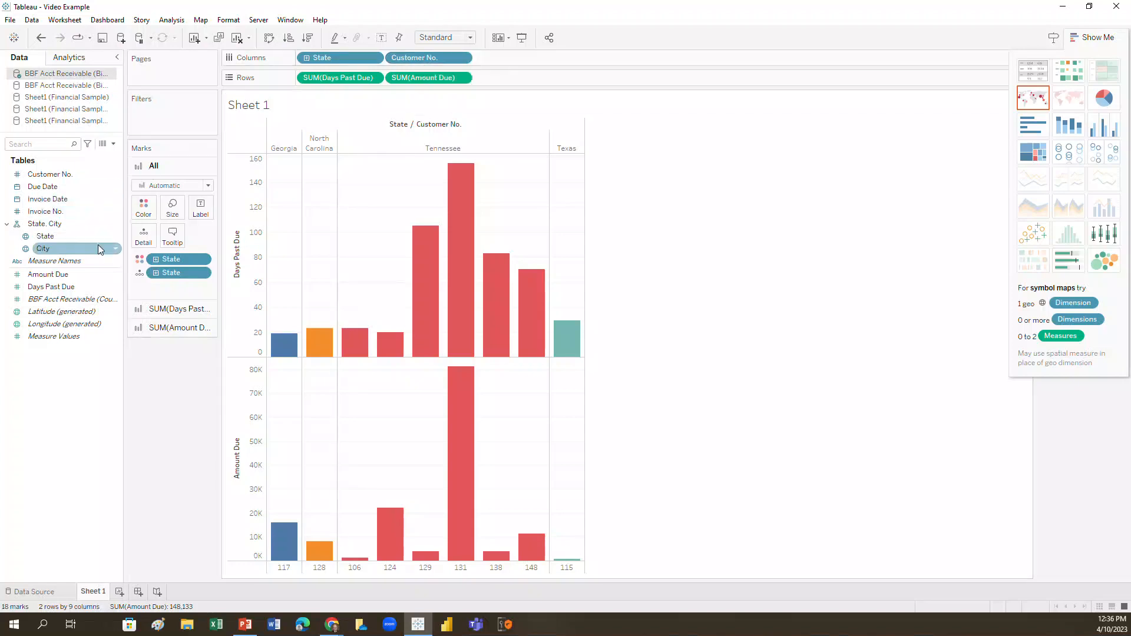
Add a City filter that keeps only Cookeville.
{"action": "left_click_drag", "start_coordinate": [75, 259], "coordinate": [174, 117]}
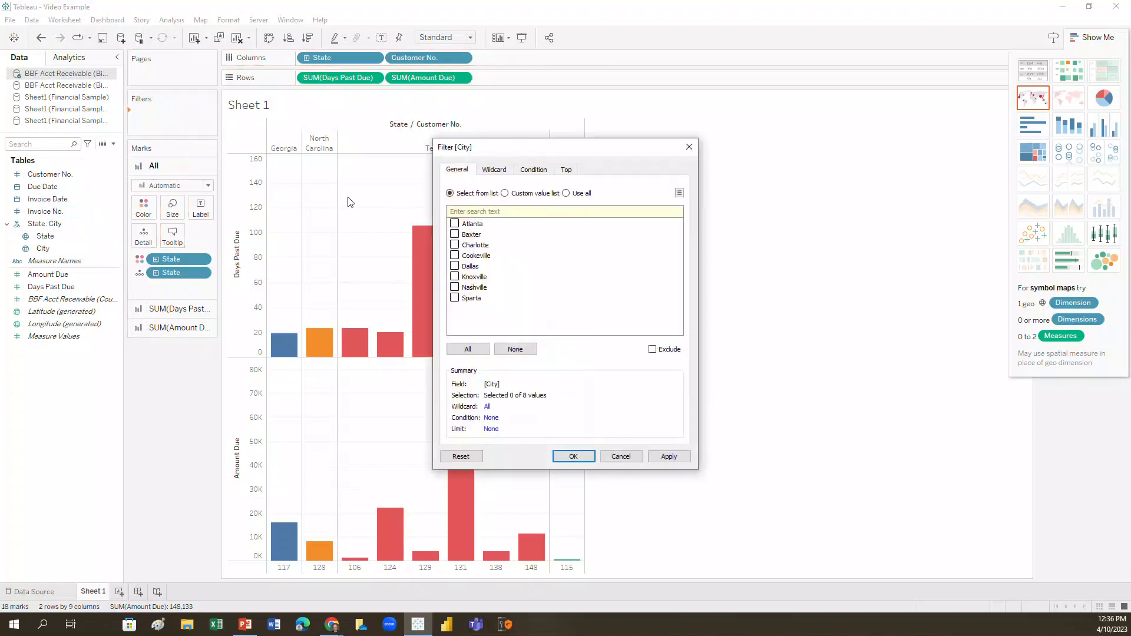
{"action": "left_click", "coordinate": [454, 255]}
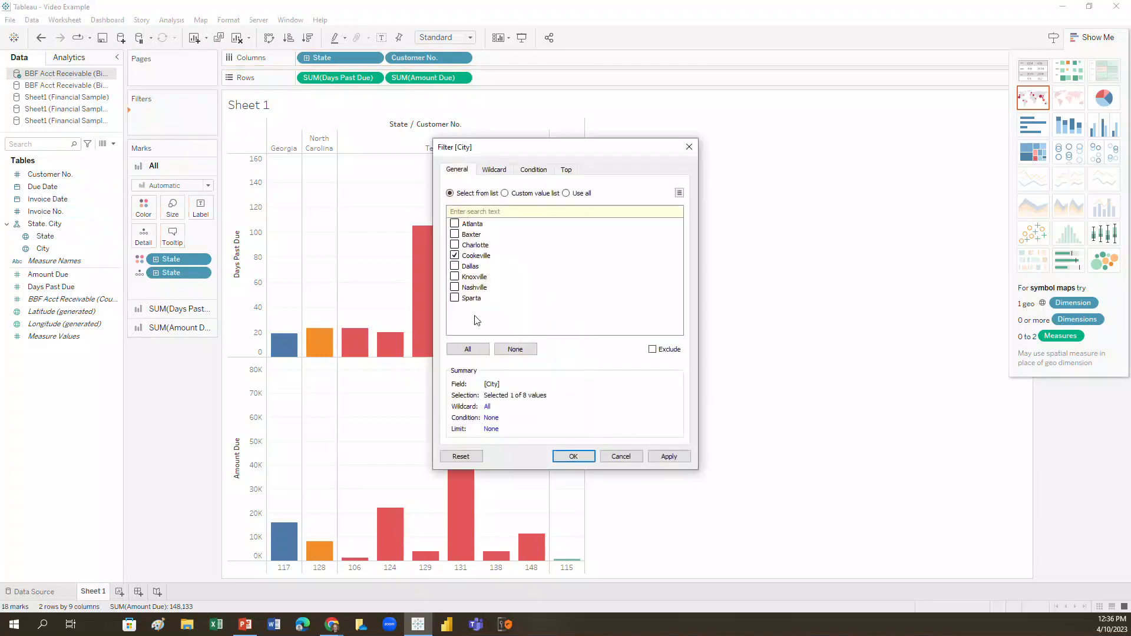
{"action": "left_click", "coordinate": [562, 457]}
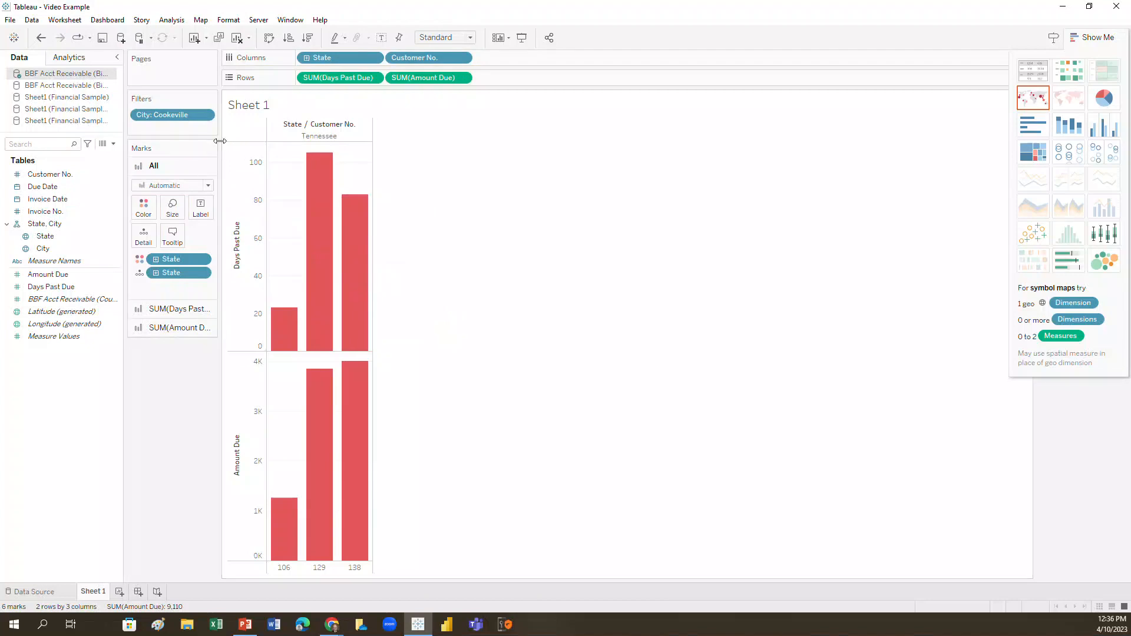
Edit the City filter to include every city except Atlanta and Dallas.
{"action": "left_click", "coordinate": [205, 116]}
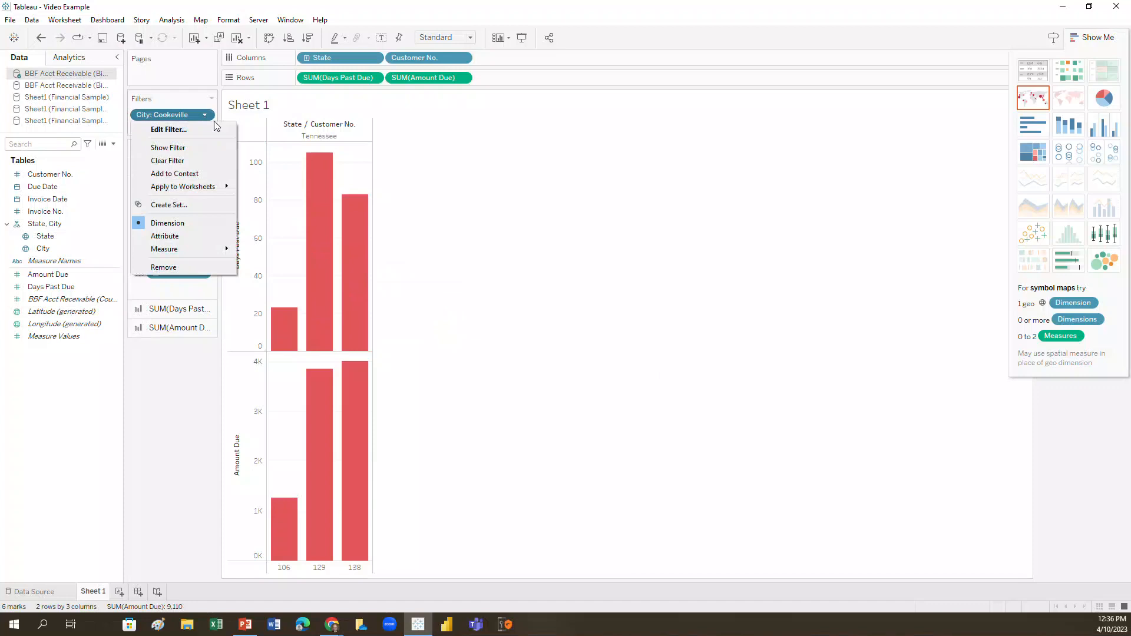
{"action": "left_click", "coordinate": [203, 131]}
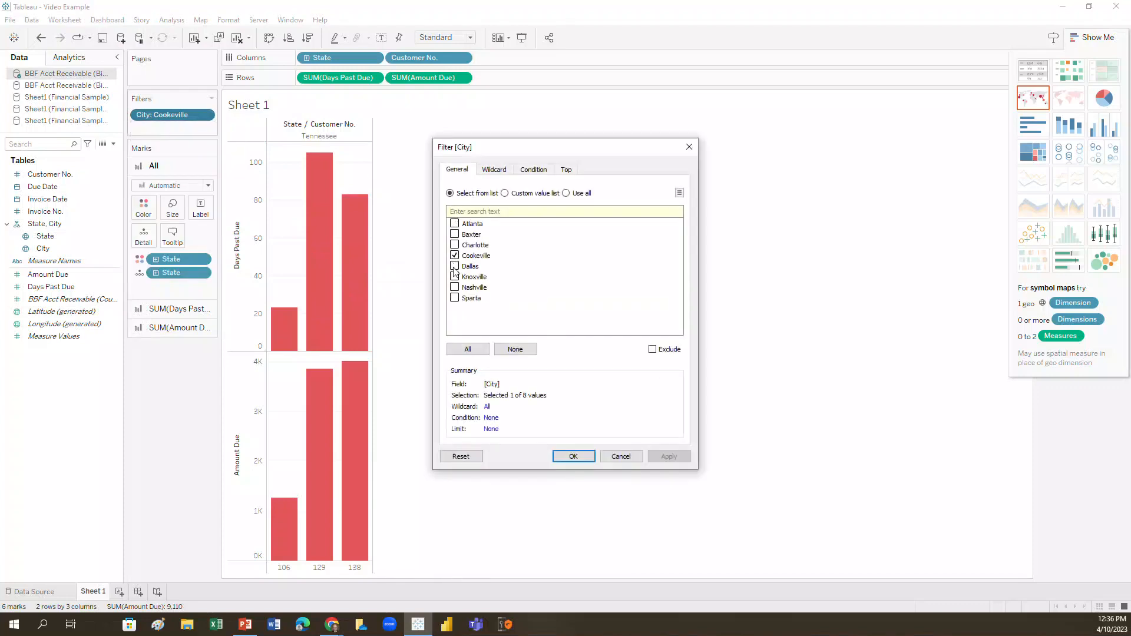
{"action": "left_click", "coordinate": [454, 298]}
{"action": "left_click", "coordinate": [455, 277]}
{"action": "left_click", "coordinate": [572, 456]}
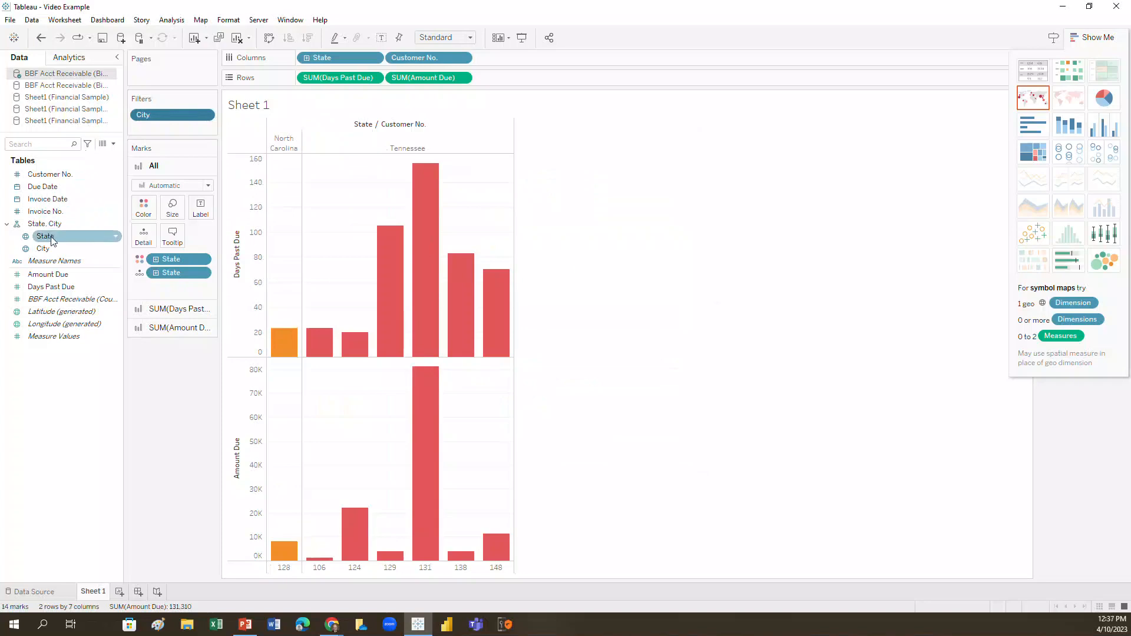
Add a State filter that excludes North Carolina and keeps only Tennessee.
{"action": "left_click_drag", "start_coordinate": [52, 241], "coordinate": [153, 130]}
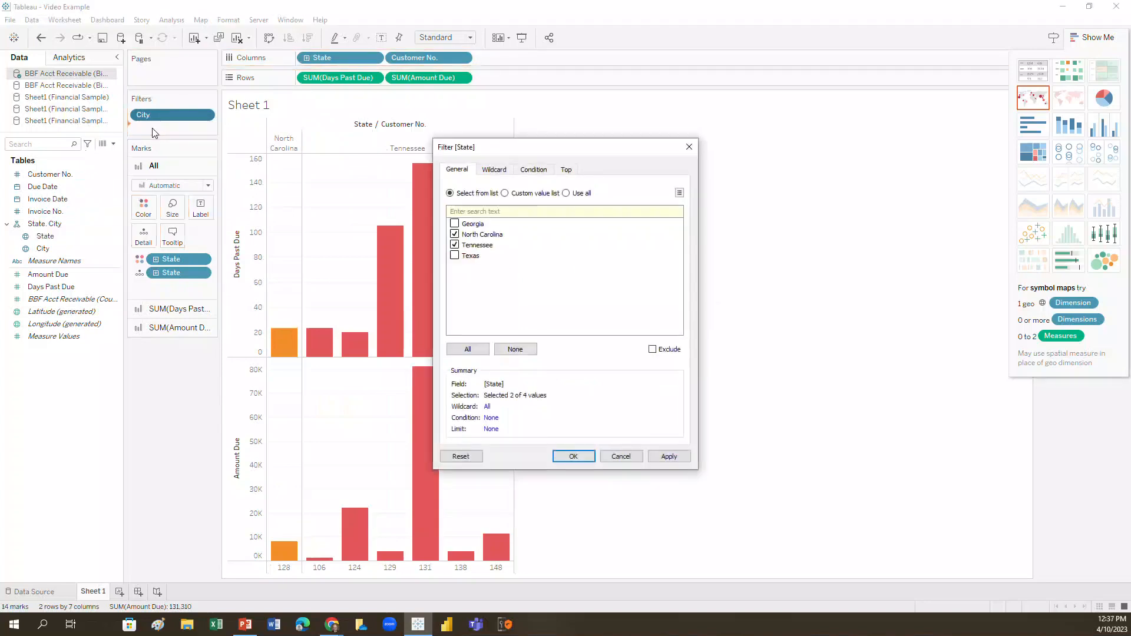
{"action": "left_click", "coordinate": [455, 235]}
{"action": "left_click", "coordinate": [591, 452]}
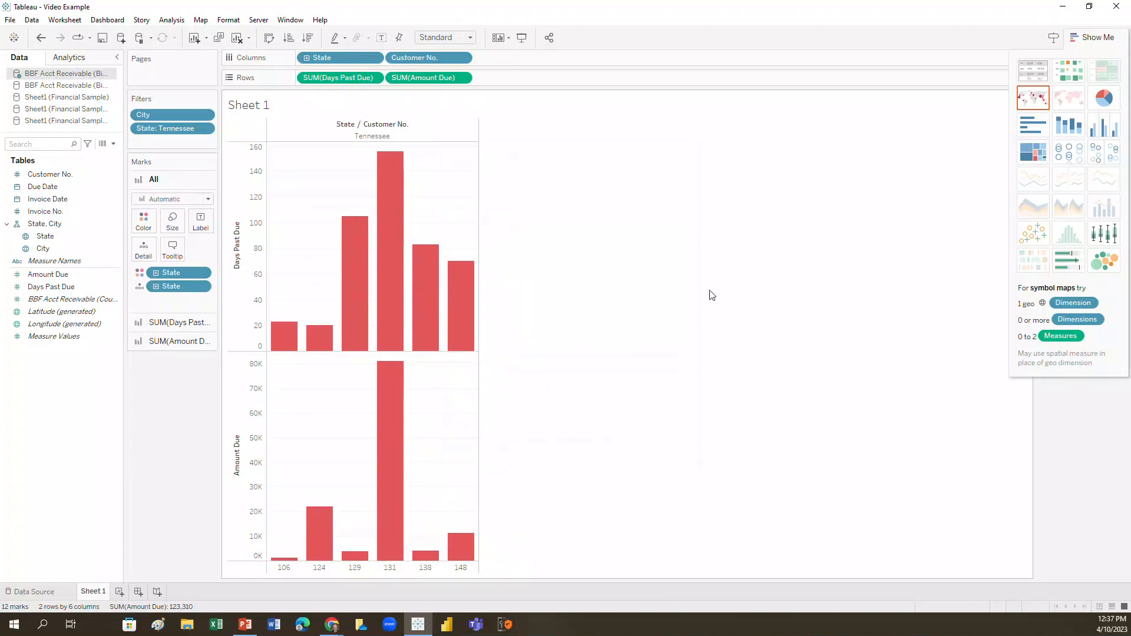